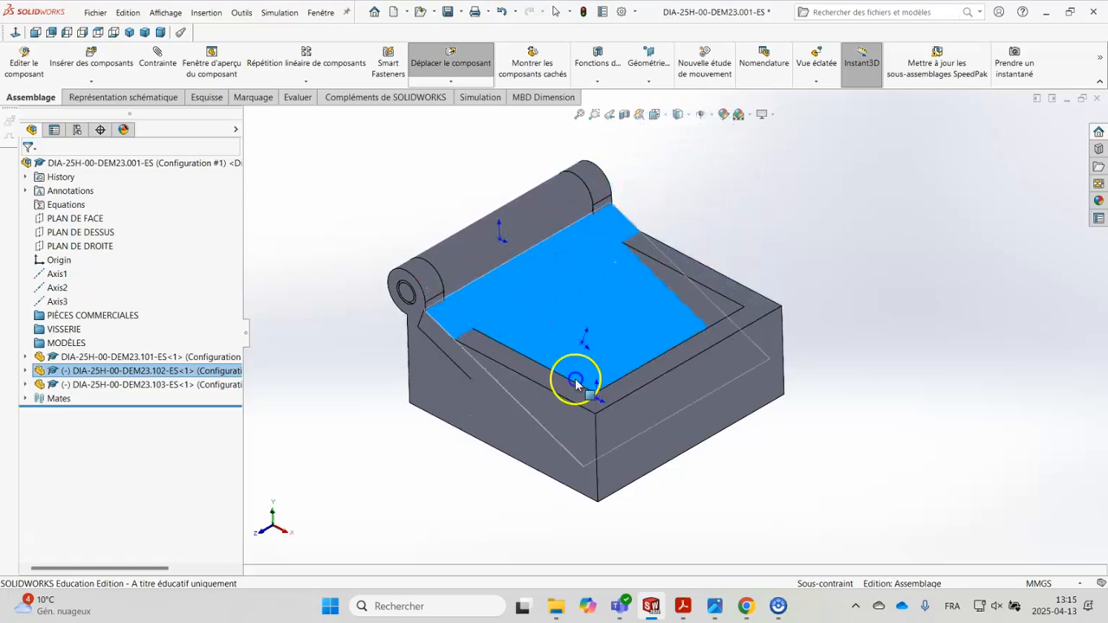
Swing the lid of the hinged box partly open about its hinge pin
key(Escape)
drag(642, 177, 673, 176)
click(834, 246)
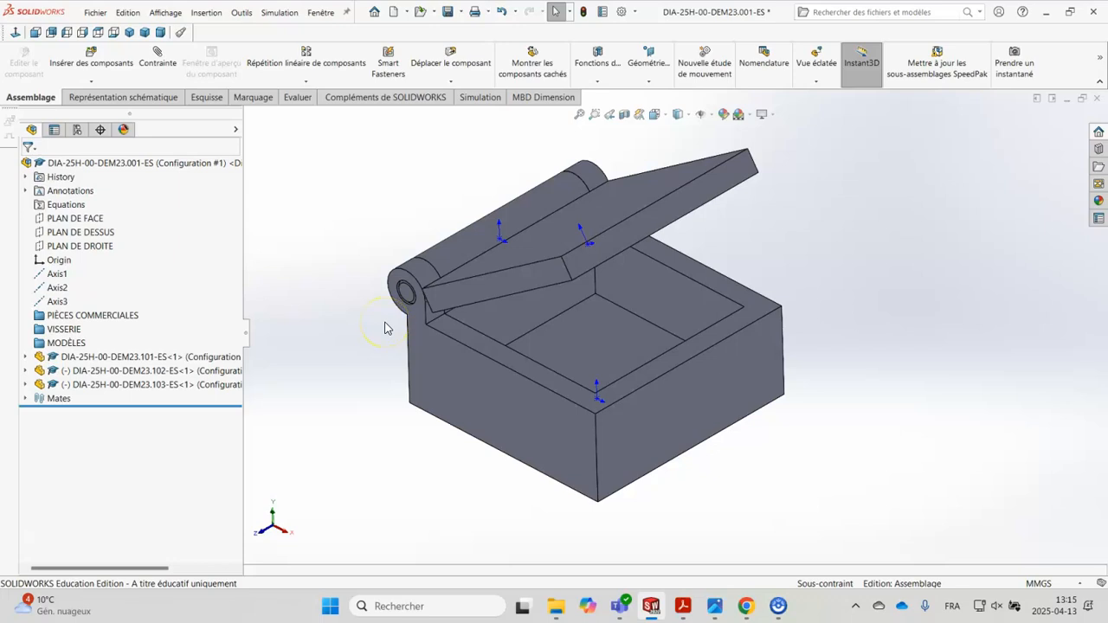
Examine the box, lid and hinge pin in their own part files 101-ES, 102-ES and 103-ES
mouse_move(650, 605)
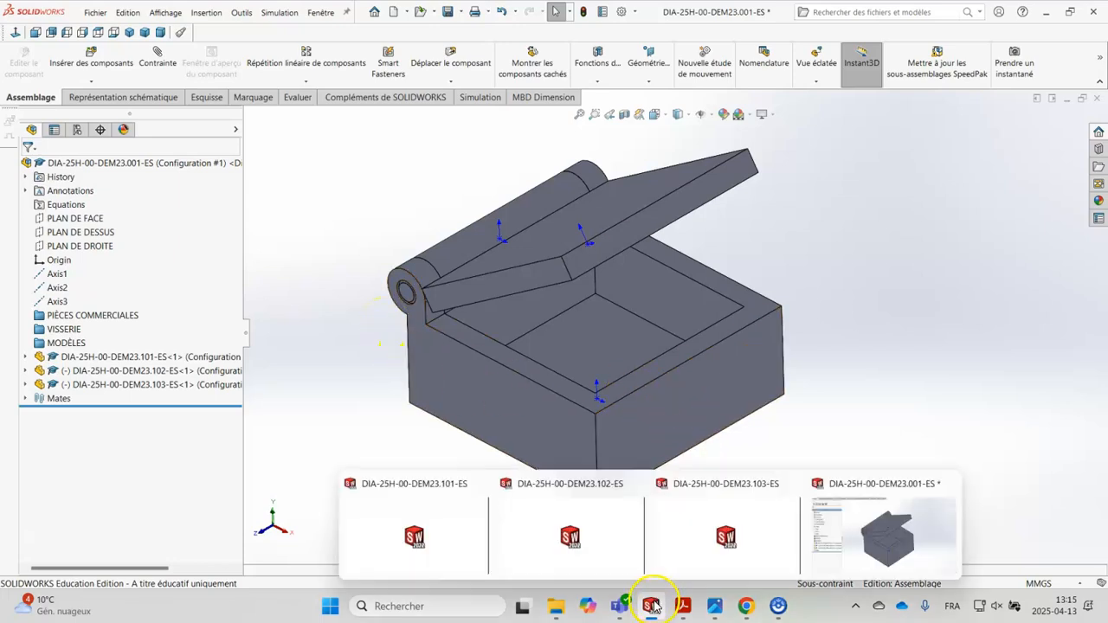
click(465, 519)
middle_drag(649, 353, 740, 295)
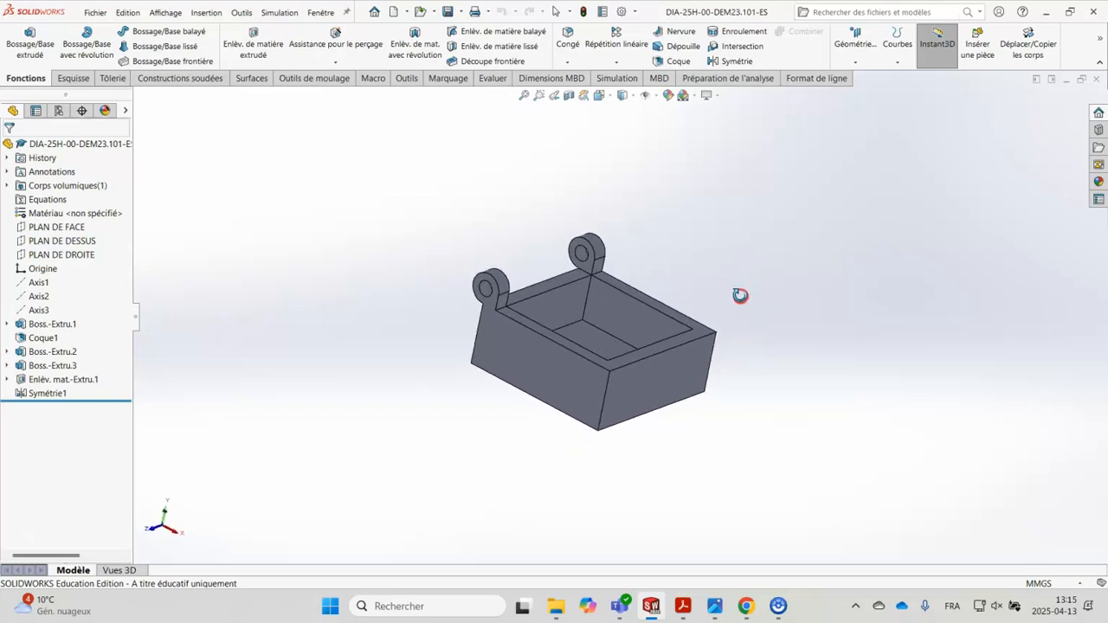
scroll(644, 306, up, 3)
scroll(624, 315, down, 7)
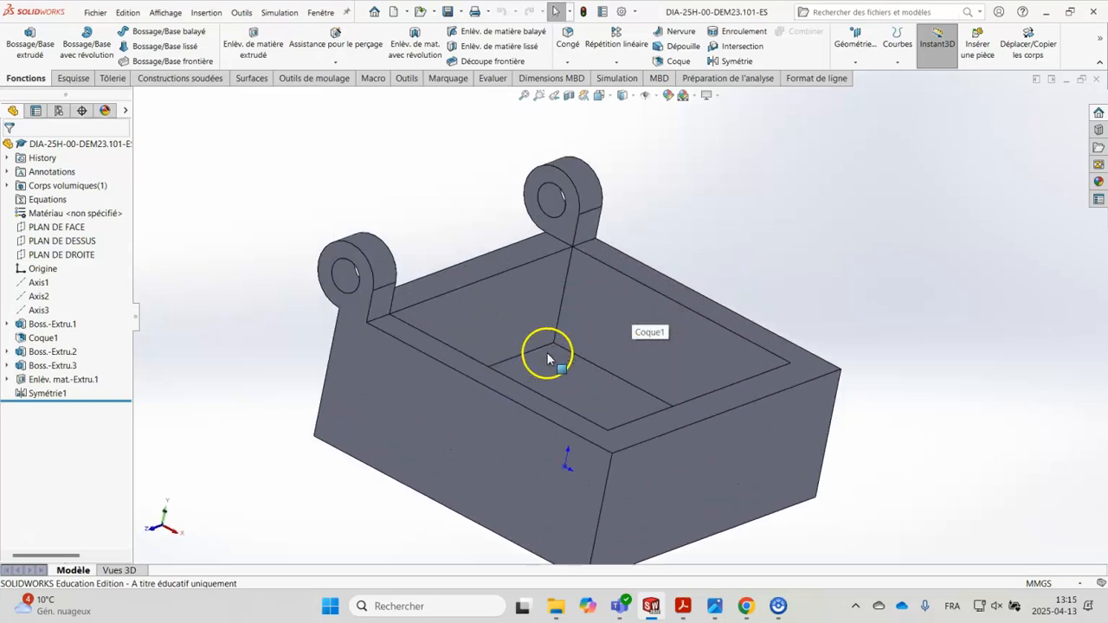
mouse_move(647, 596)
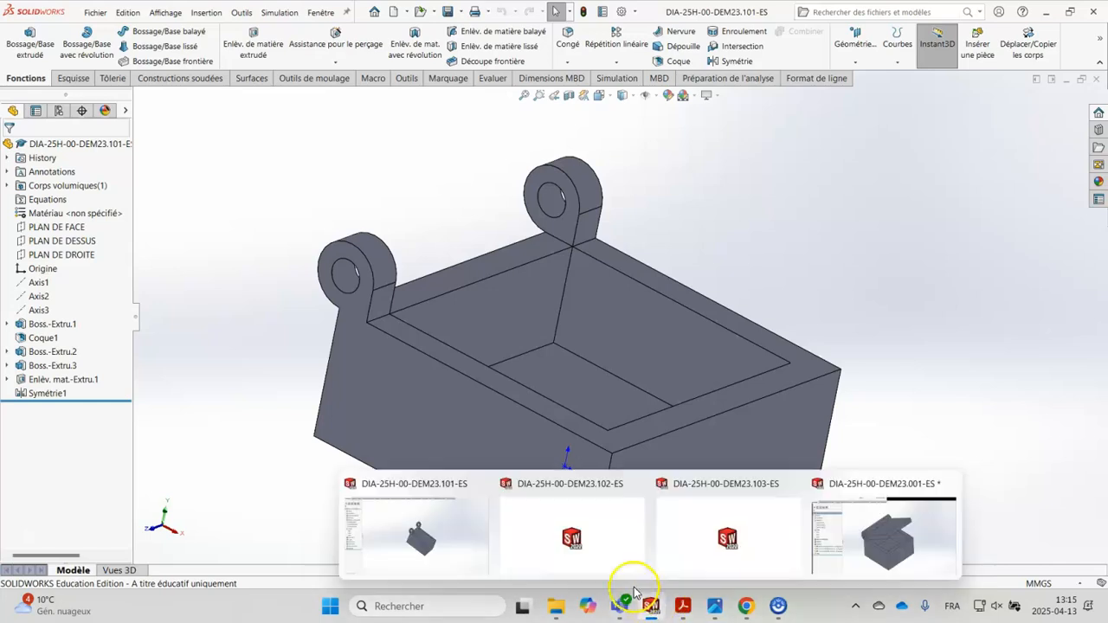
click(585, 541)
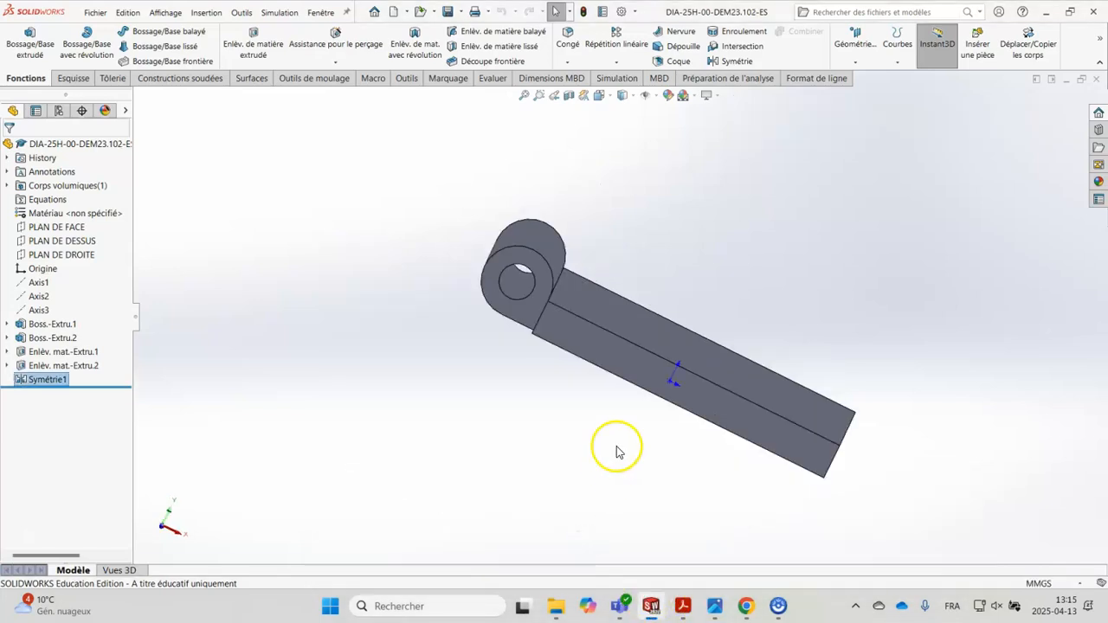
mouse_move(615, 445)
middle_down()
mouse_move(614, 494)
mouse_move(643, 448)
mouse_move(648, 385)
mouse_move(626, 451)
middle_up()
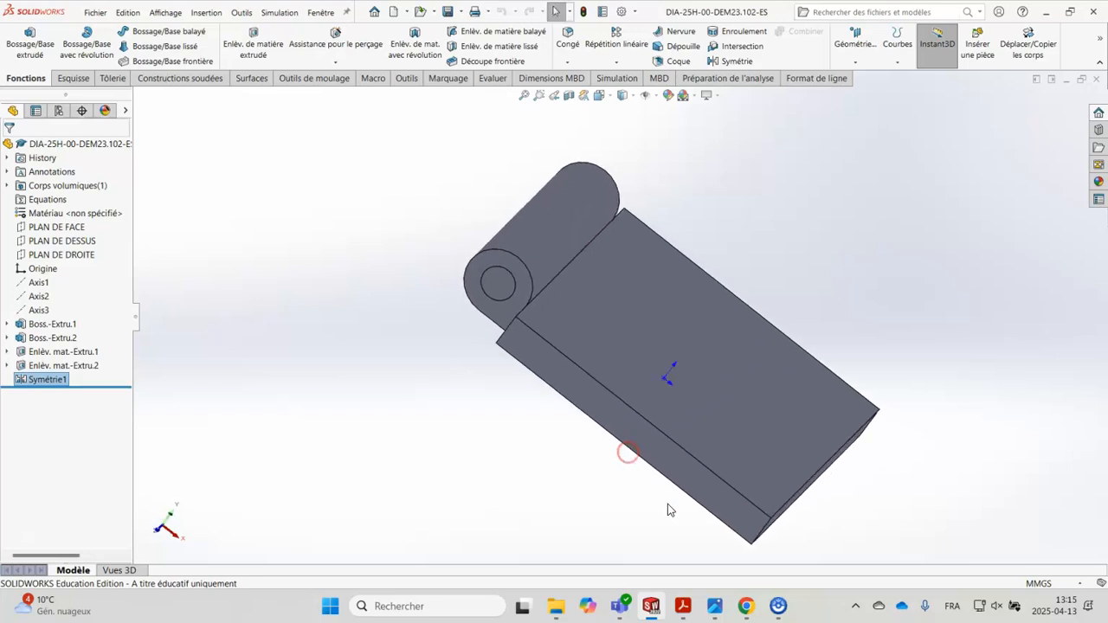
mouse_move(649, 597)
click(713, 539)
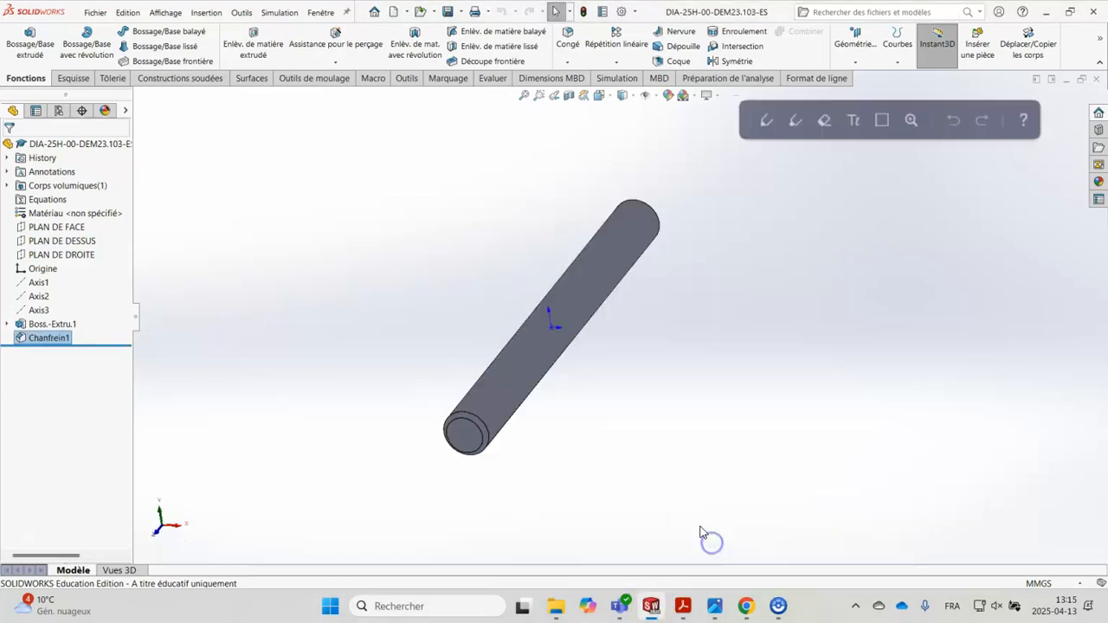
middle_drag(598, 447, 551, 400)
middle_drag(601, 425, 648, 445)
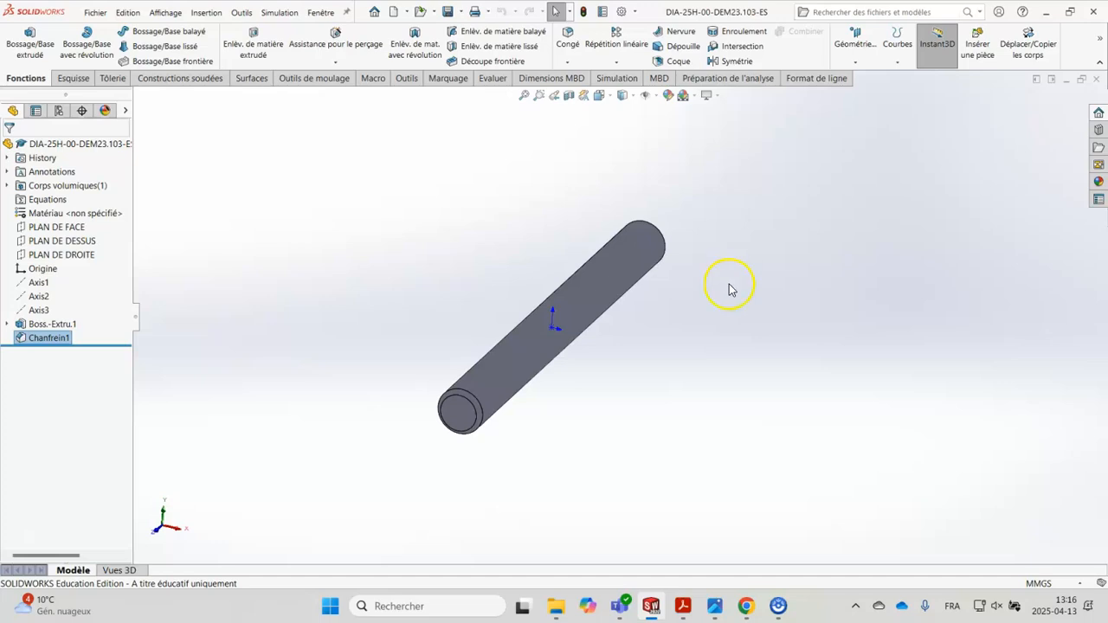
Return to the assembly DIA-25H-00-DEM23.001-ES and inspect the hinged box from several angles
mouse_move(651, 606)
click(850, 560)
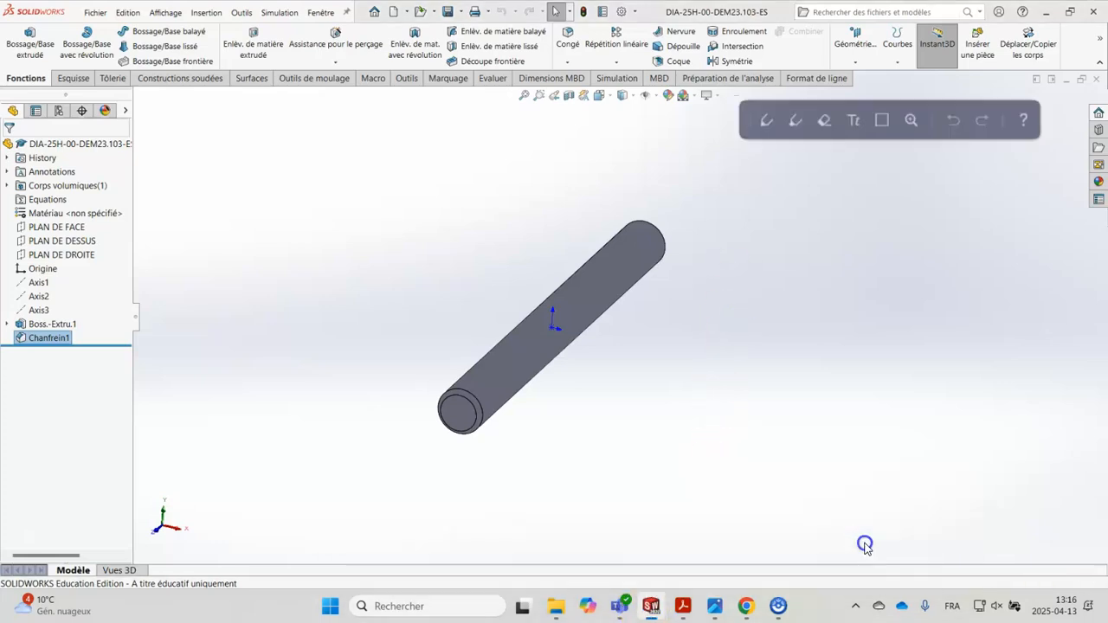
middle_drag(815, 401, 808, 347)
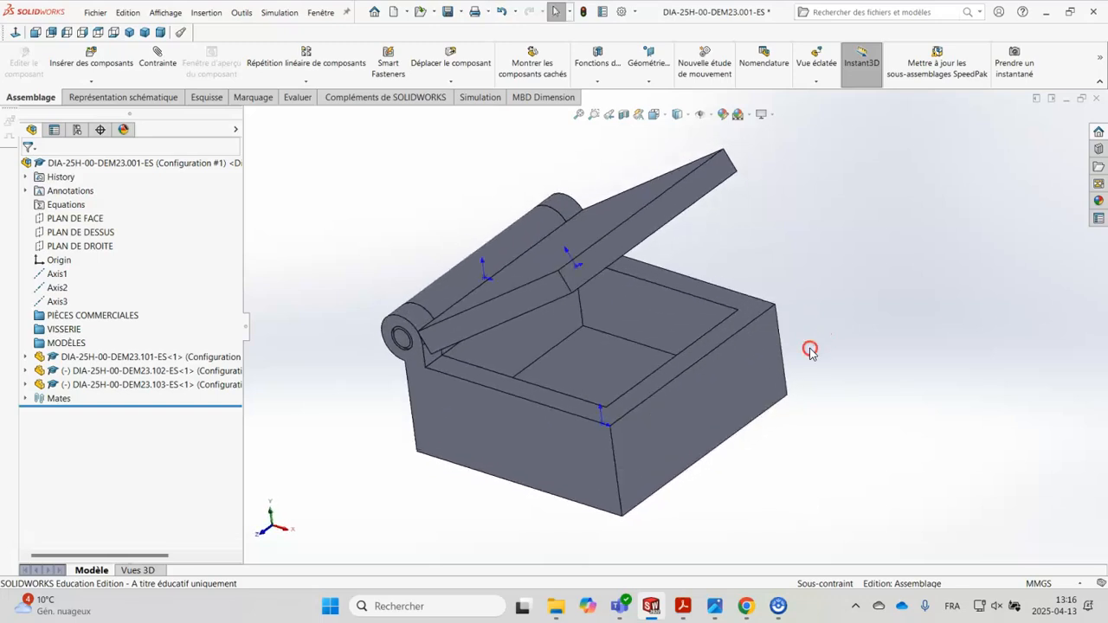
middle_drag(649, 279, 532, 270)
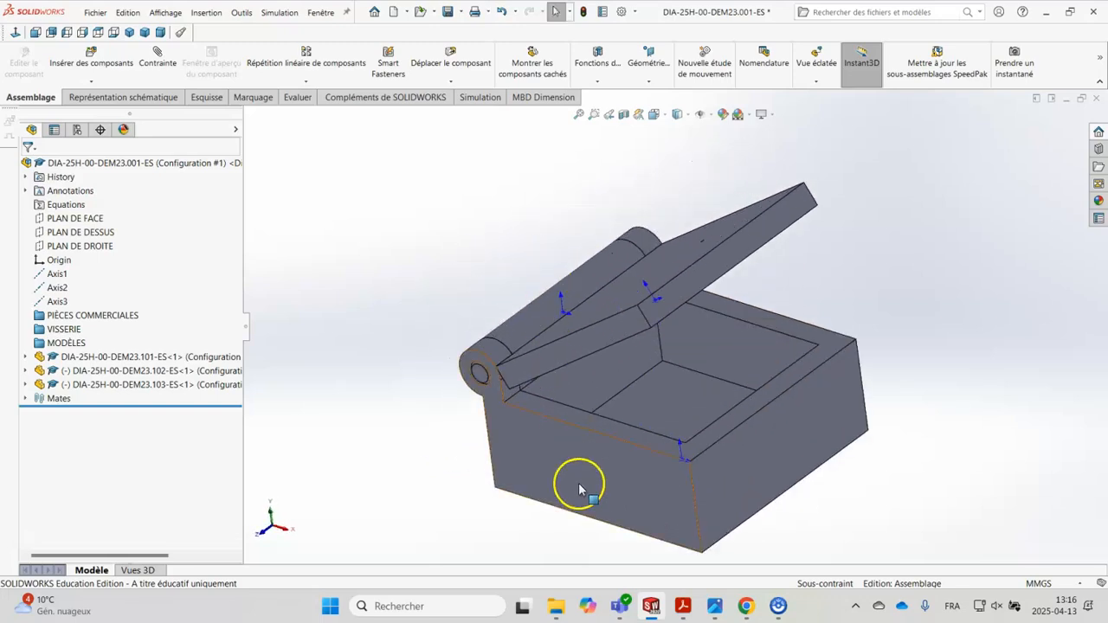
middle_drag(576, 482, 611, 470)
drag(651, 294, 611, 318)
click(594, 308)
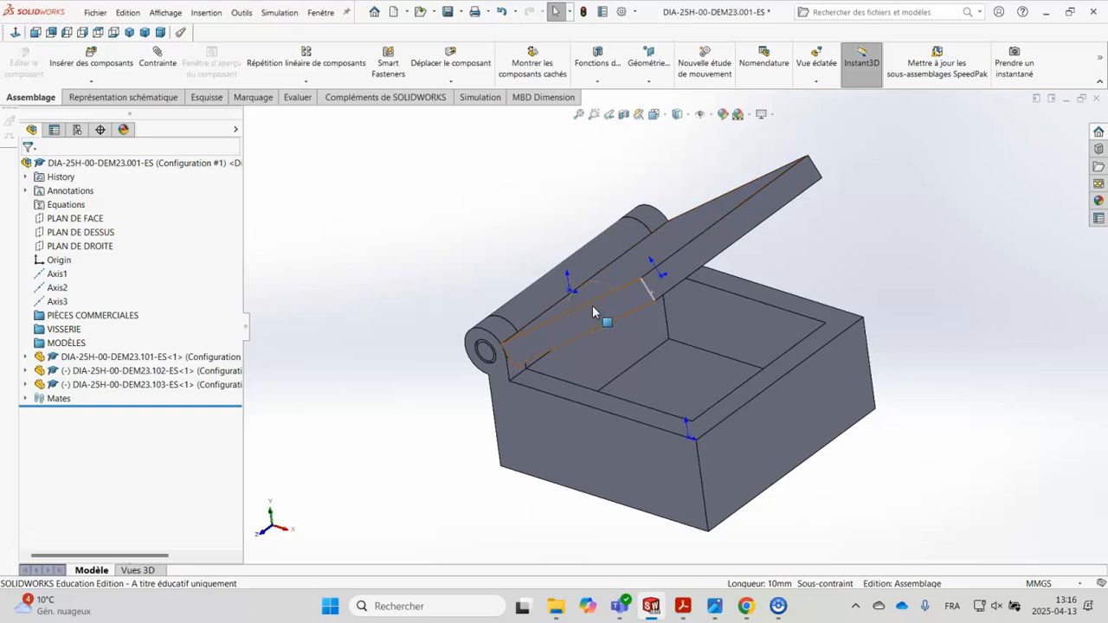
click(440, 199)
click(190, 72)
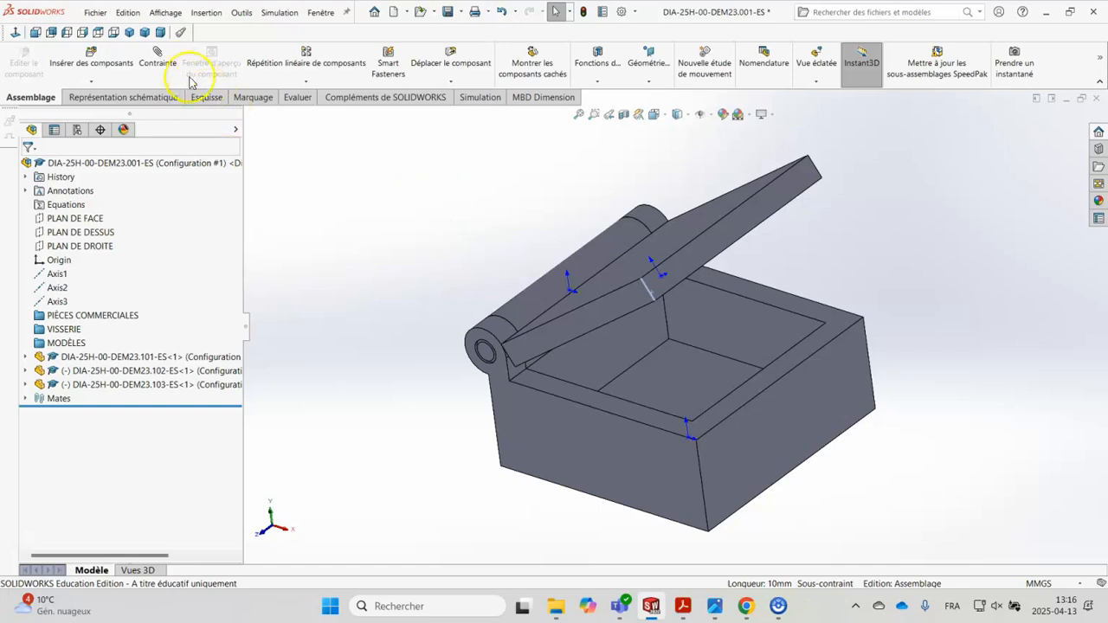
click(172, 66)
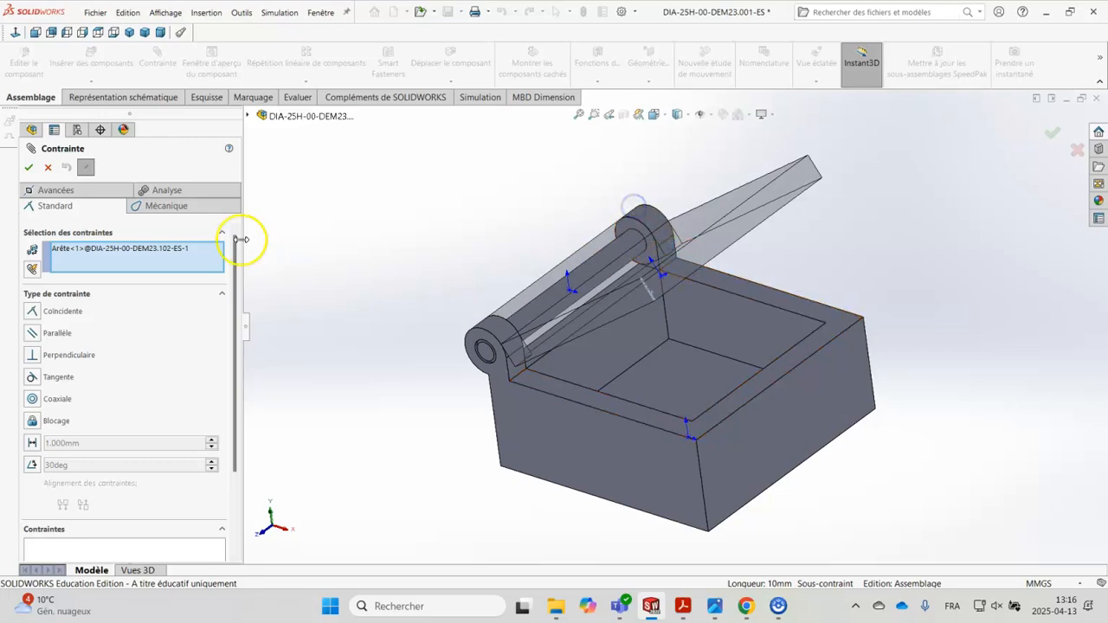
click(136, 251)
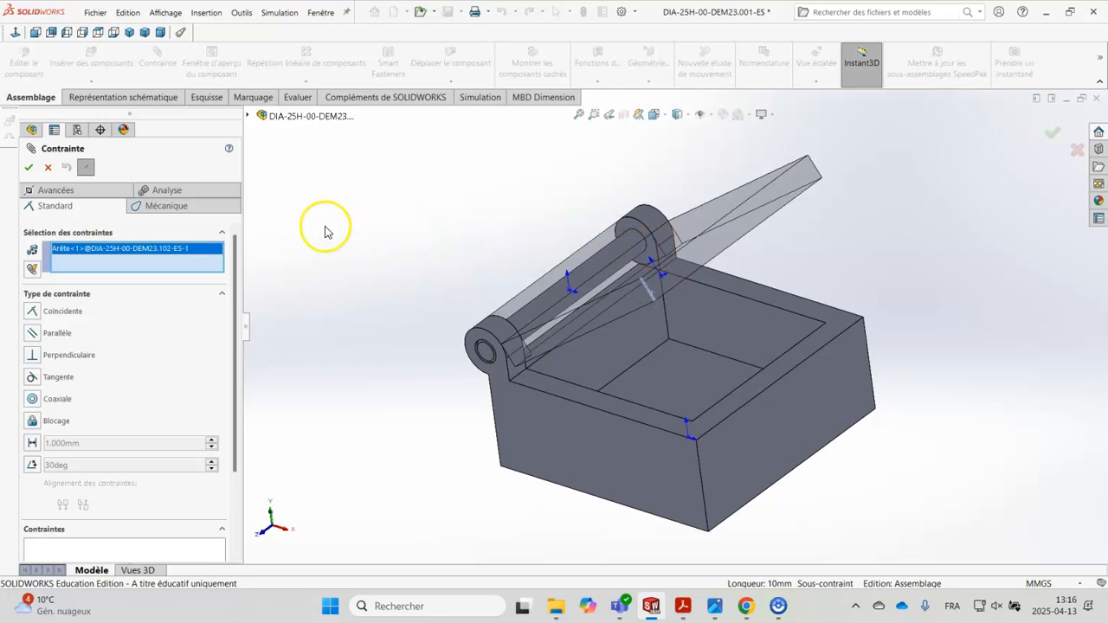
click(49, 169)
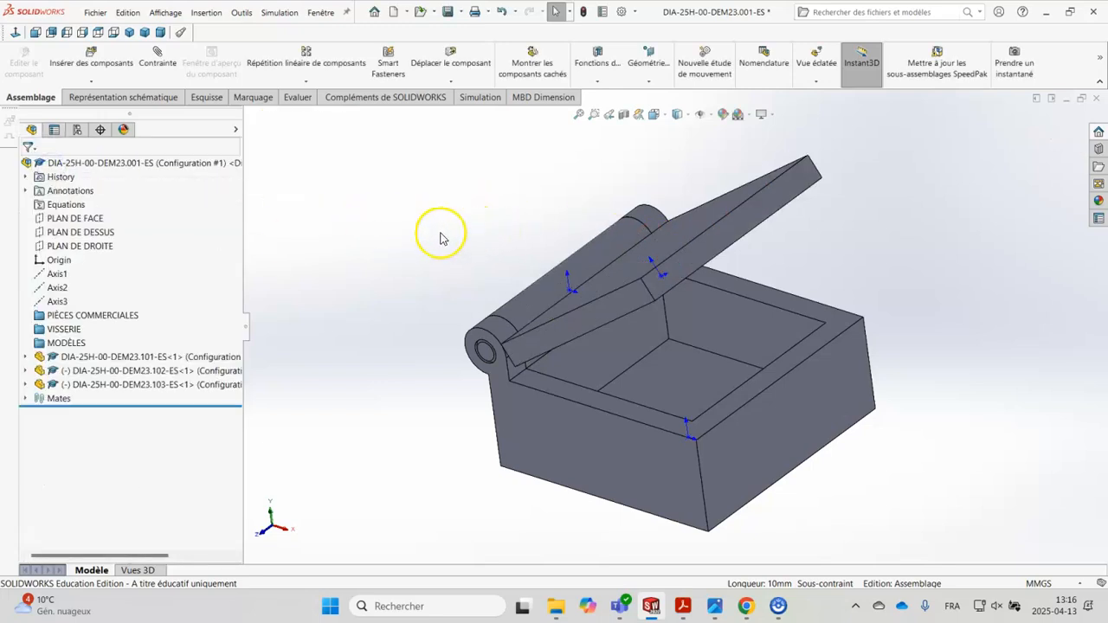
Swing the lid wide open and add a coincident mate between its underside and the box's upper rim face
drag(681, 260, 544, 146)
click(392, 206)
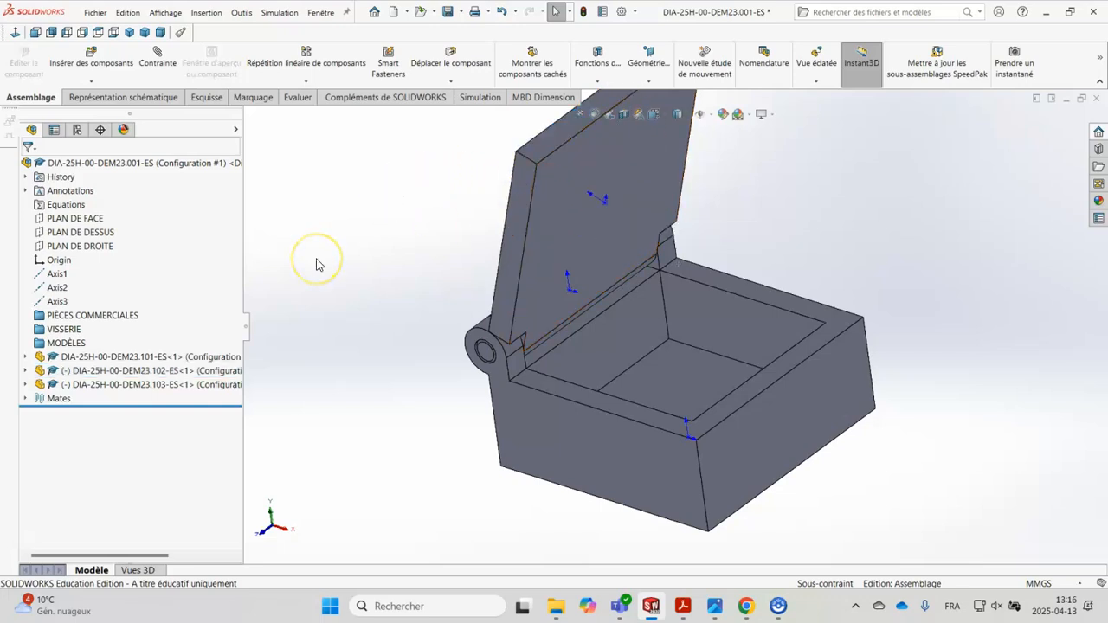
click(158, 57)
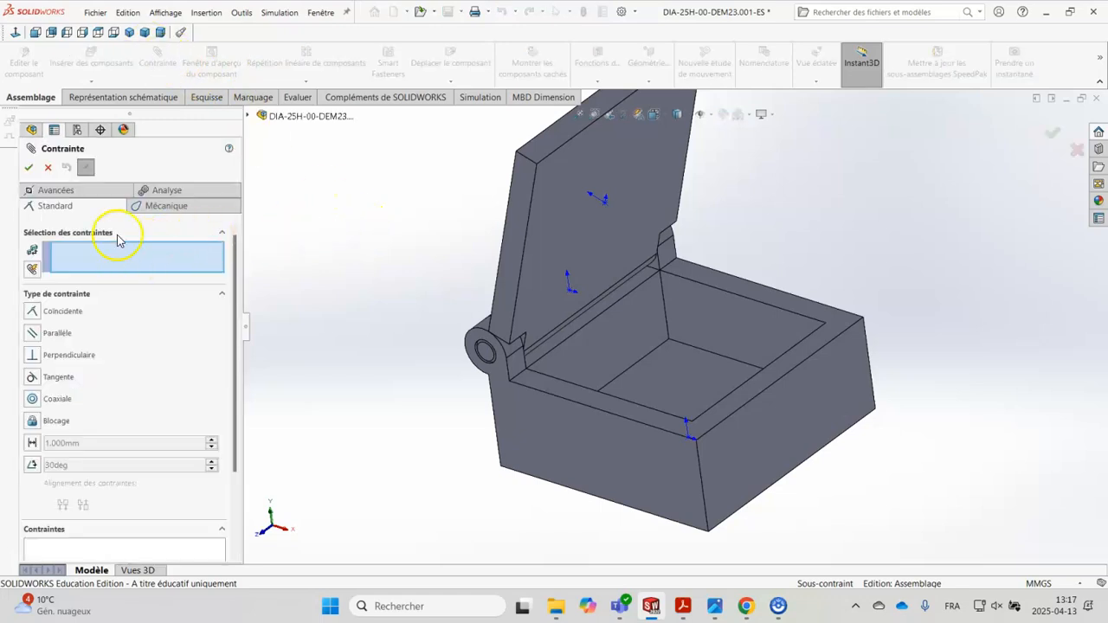
click(571, 255)
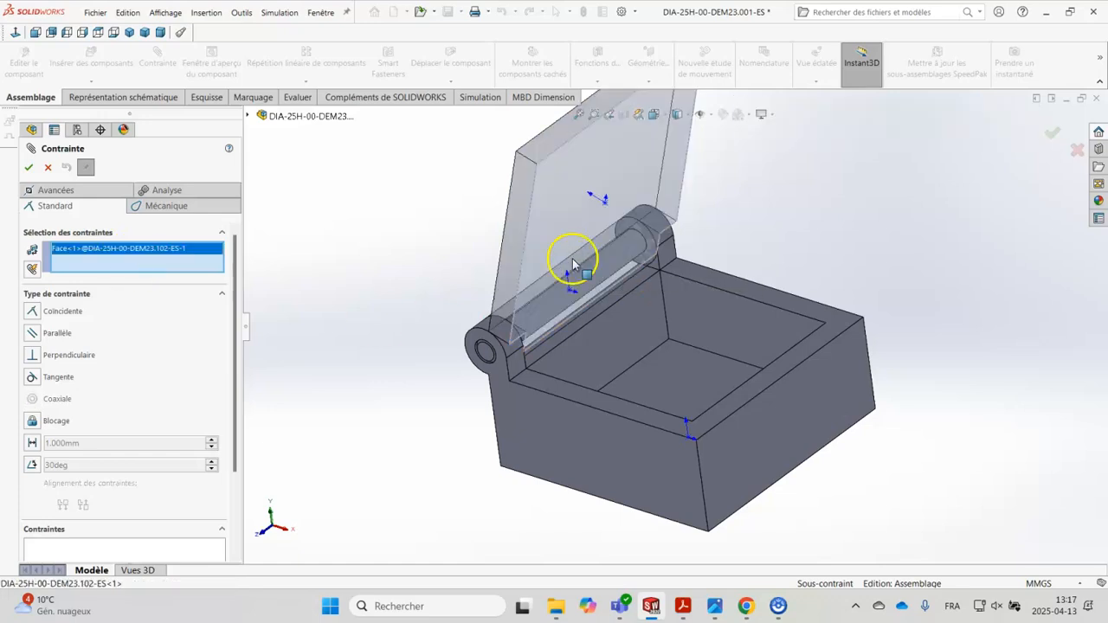
click(599, 402)
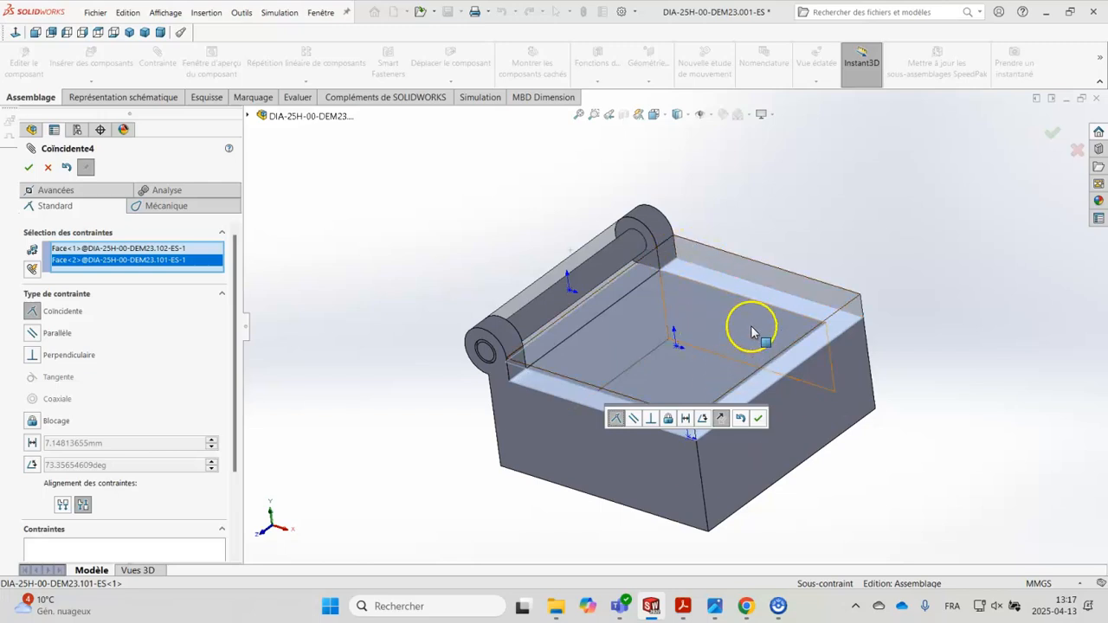
click(757, 419)
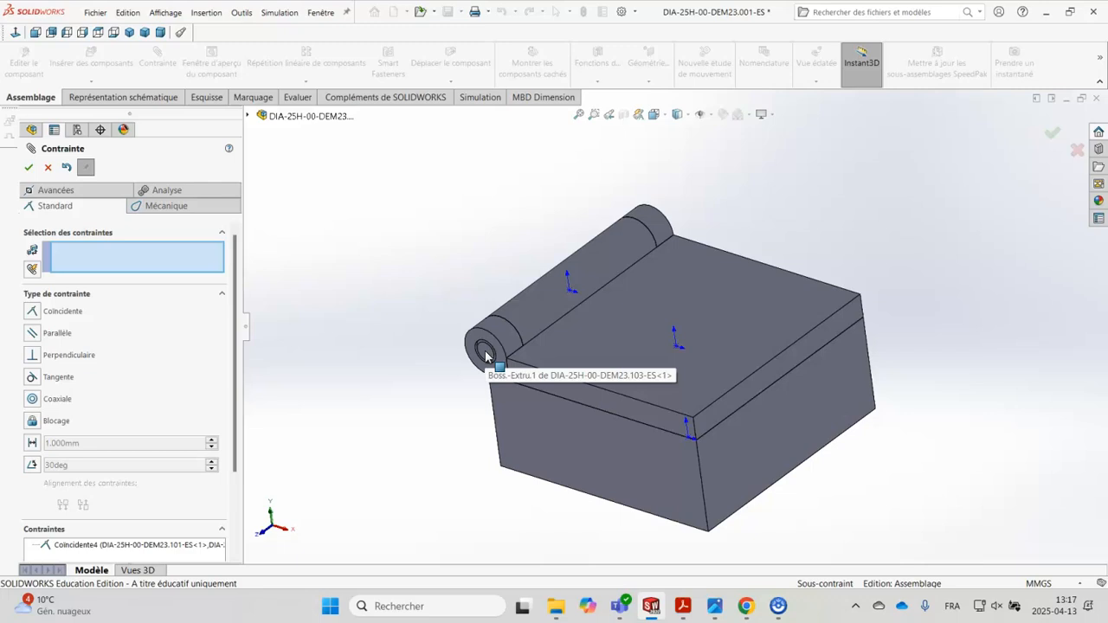
click(47, 167)
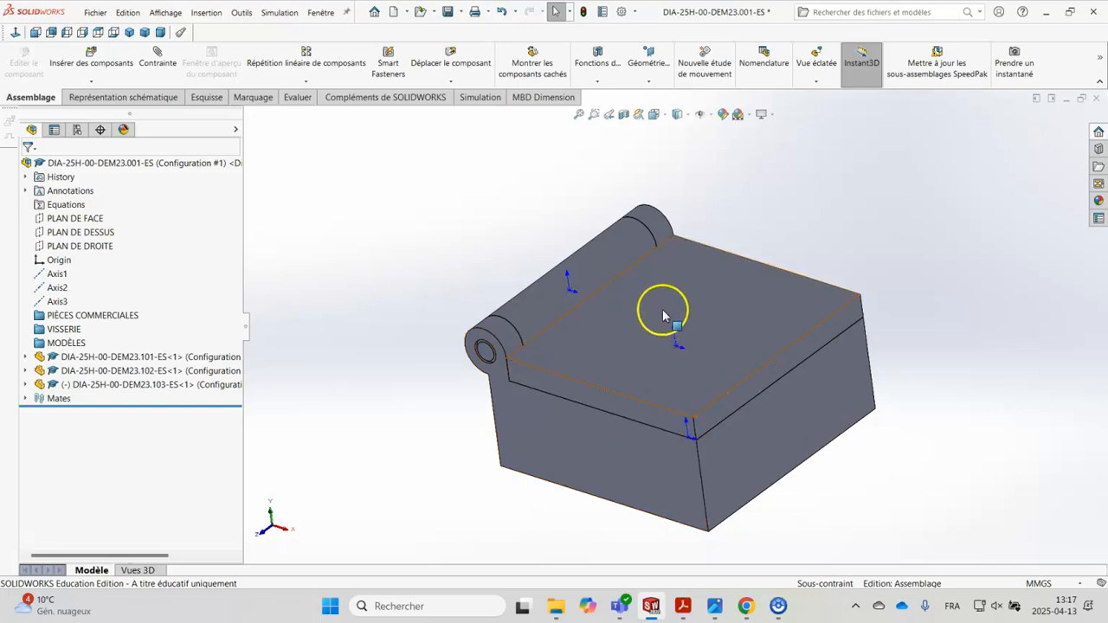
Add a new assembly configuration named "ouverte"
click(77, 130)
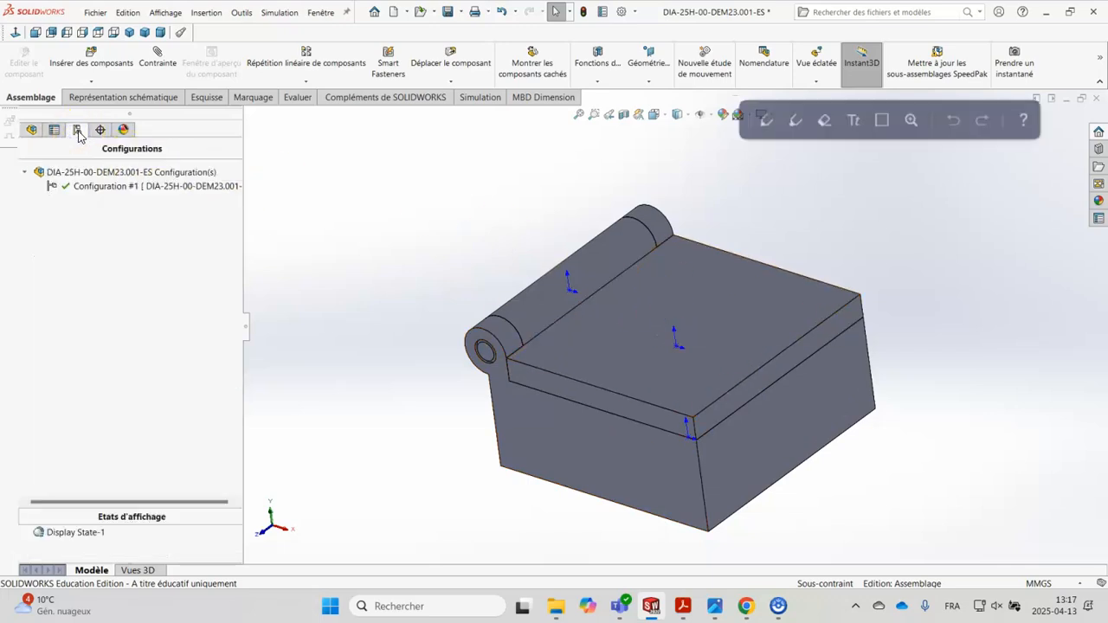
right_click(130, 175)
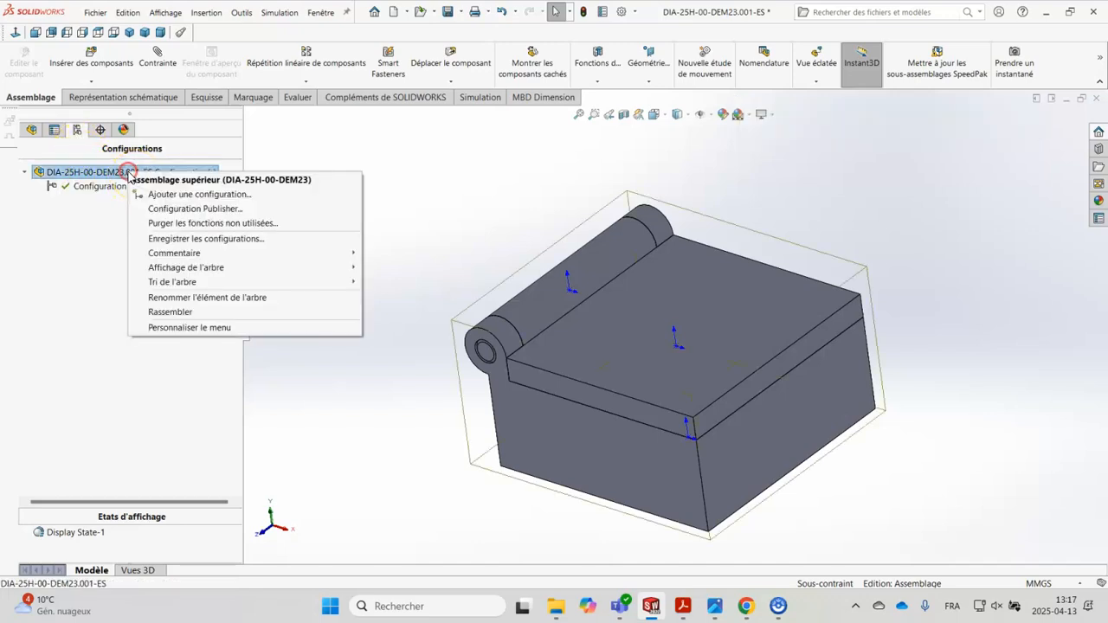
click(199, 194)
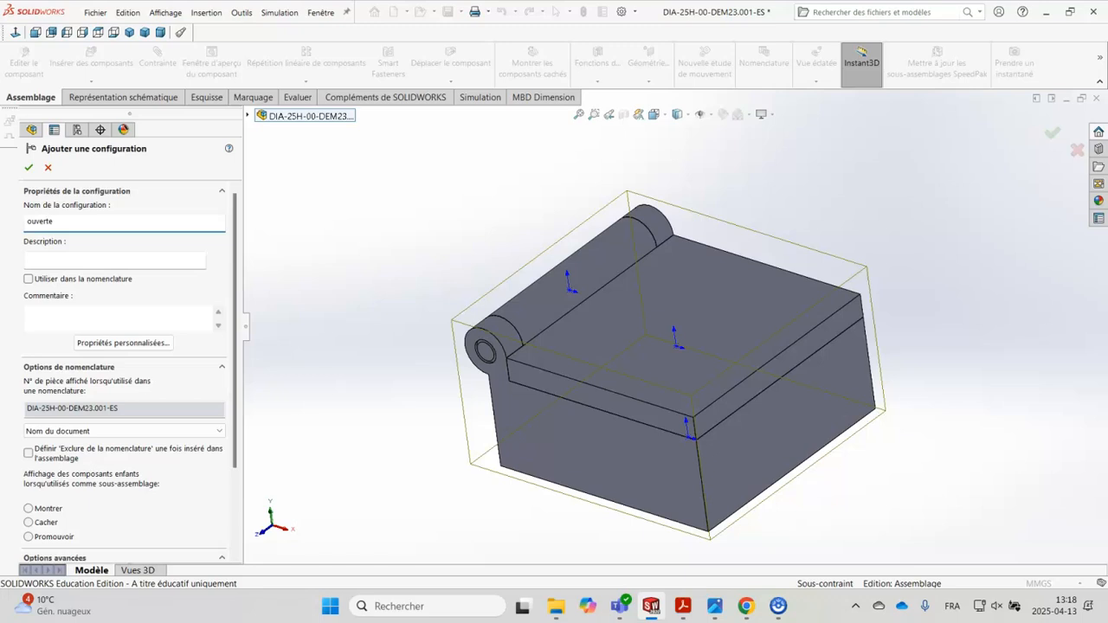
key(Return)
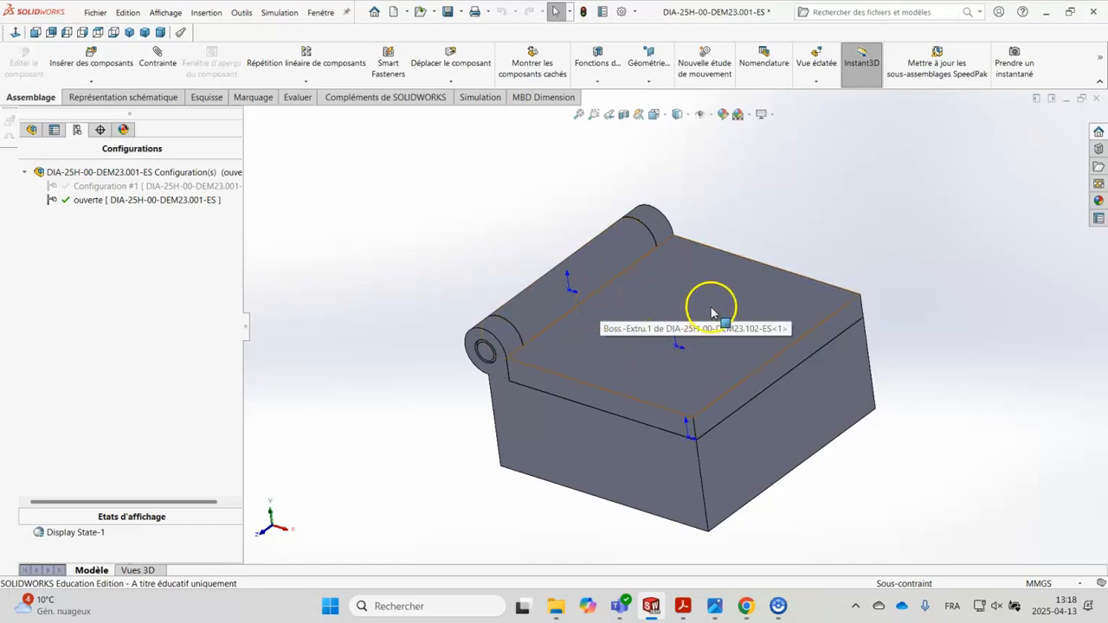
Suppress the coincident mate between the lid's underside and the box rim in the "ouverte" configuration
click(32, 131)
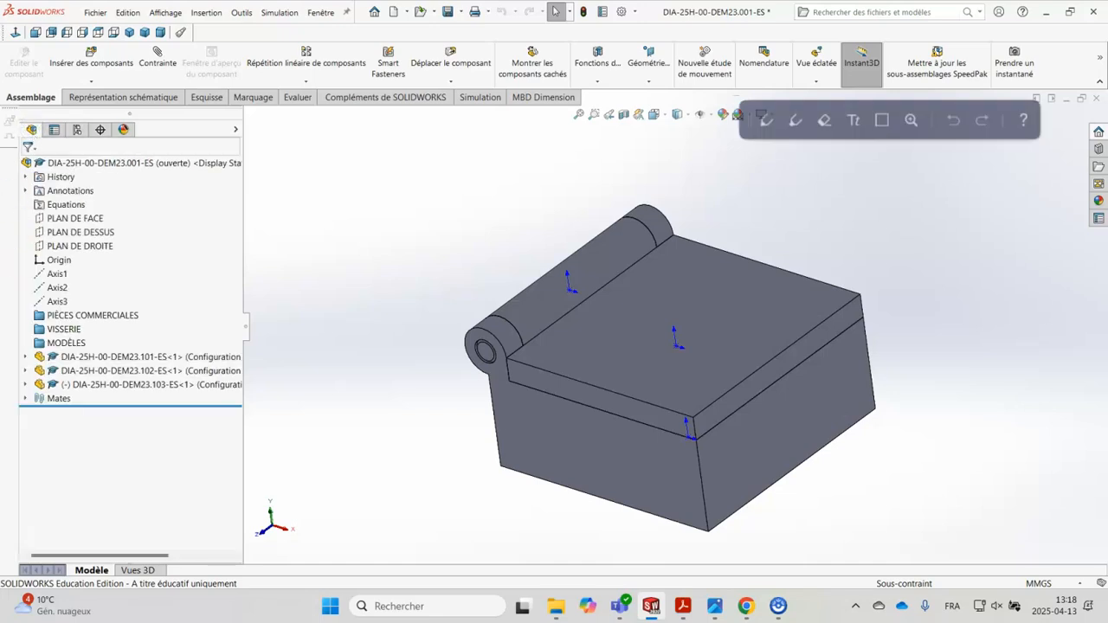
click(25, 399)
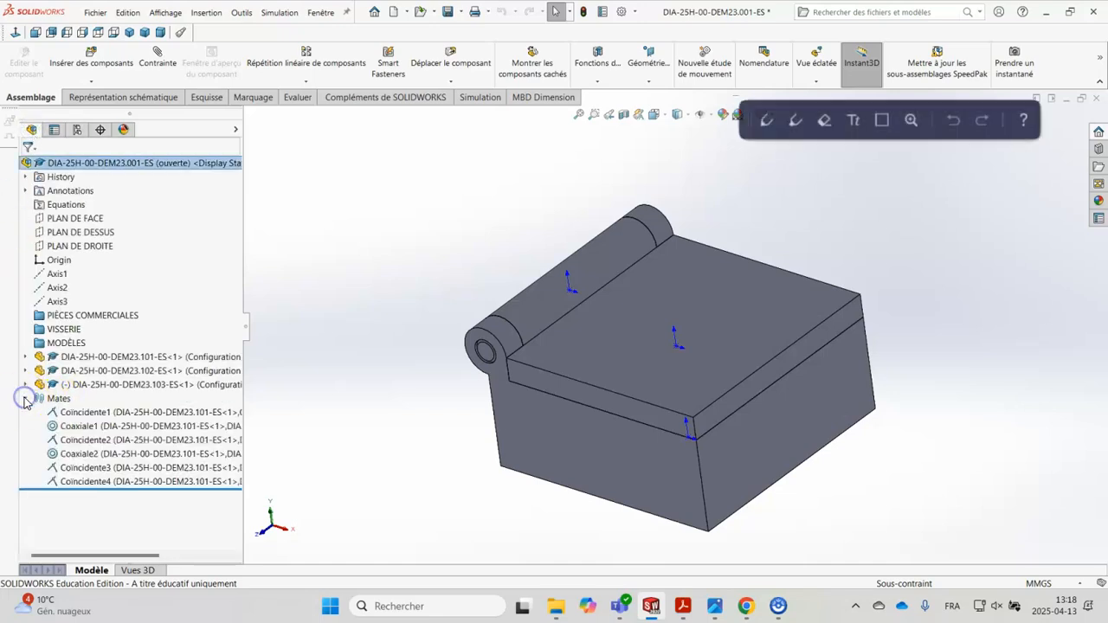
click(82, 481)
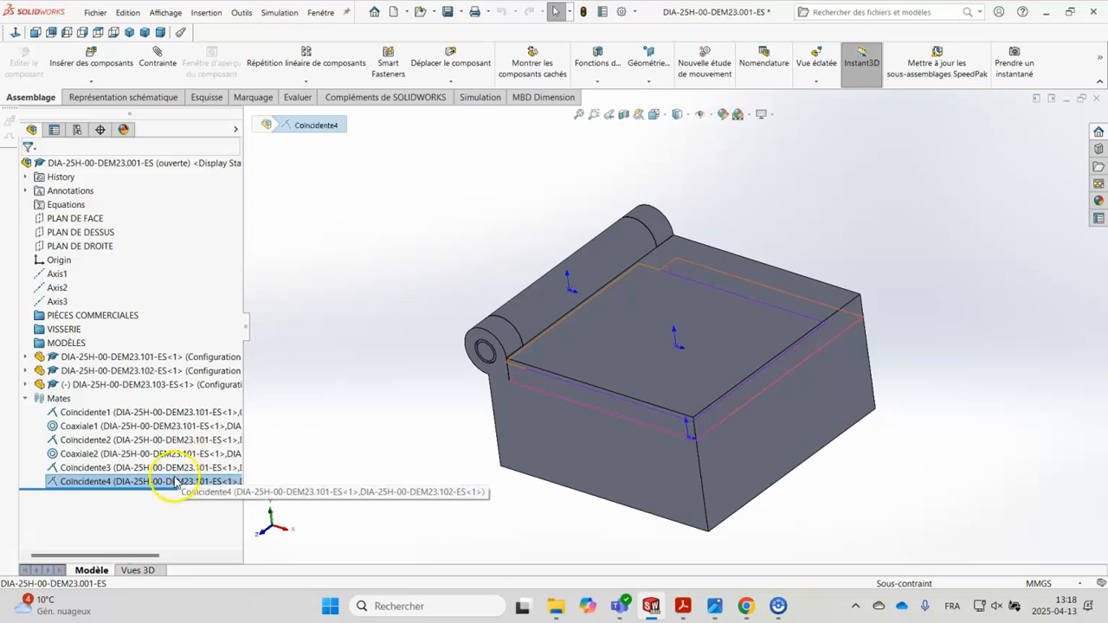
right_click(102, 483)
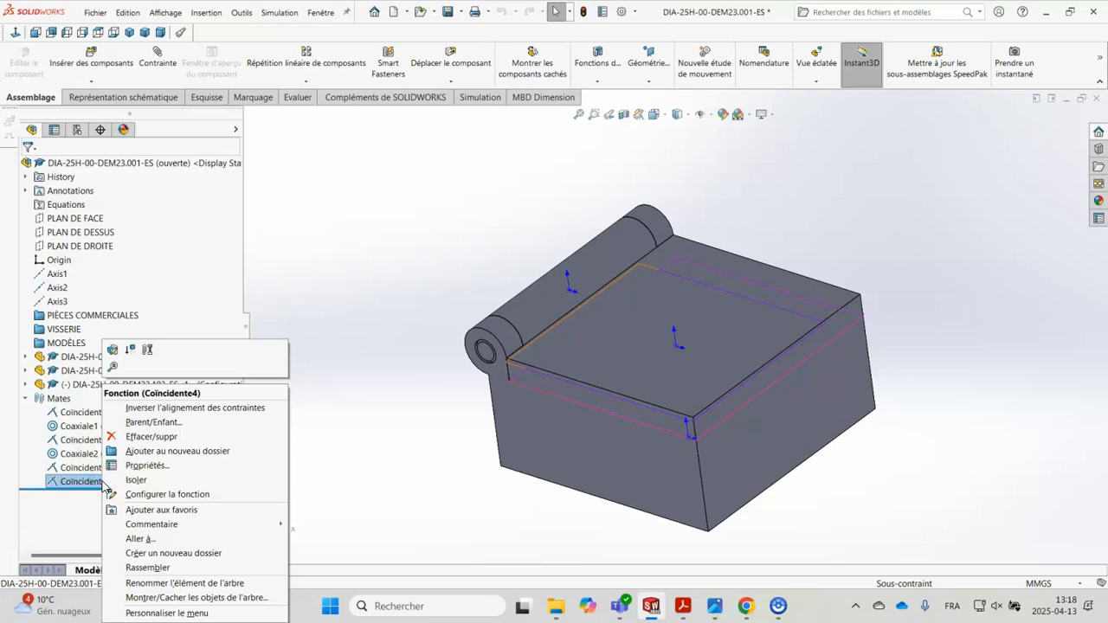
click(131, 351)
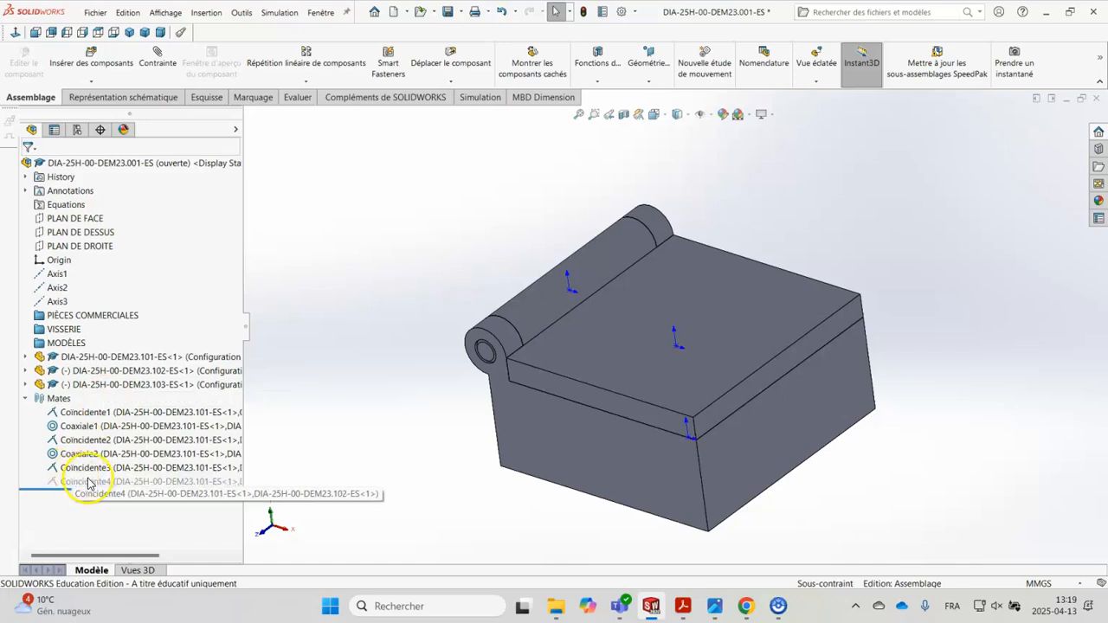
Swing the lid open about its hinge in the "ouverte" configuration and clear the selection
drag(715, 324, 608, 209)
key(Escape)
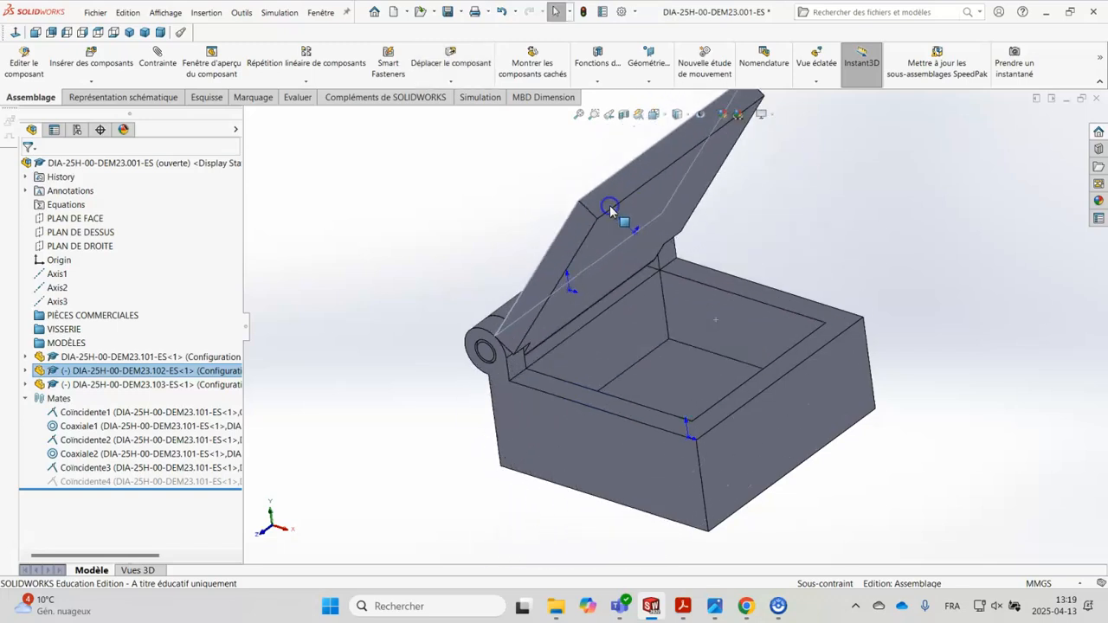
click(448, 192)
click(468, 198)
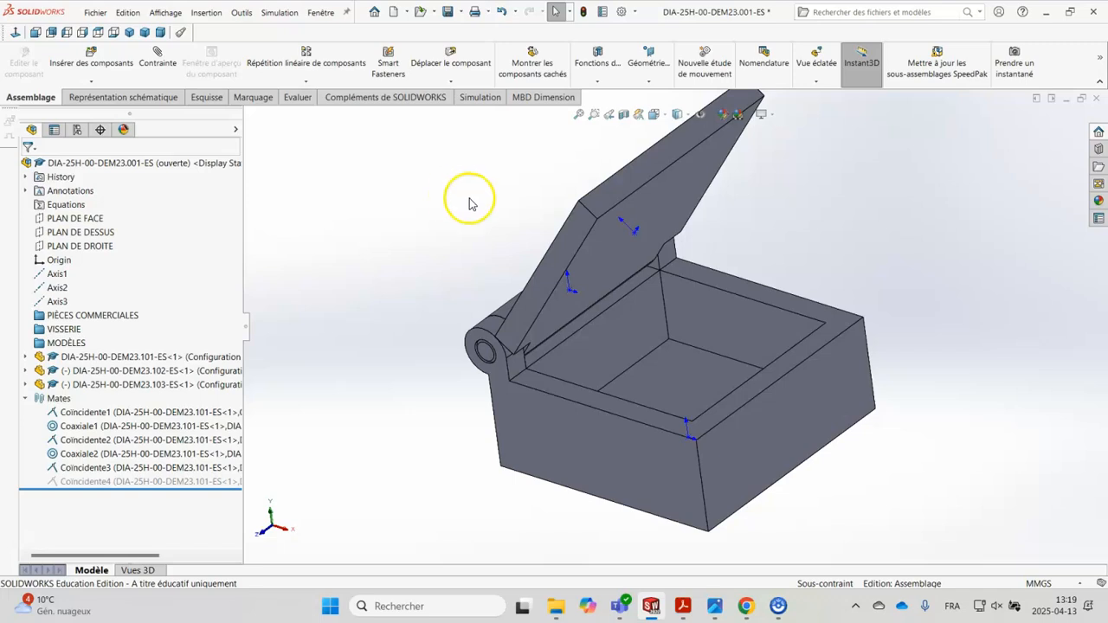
click(467, 216)
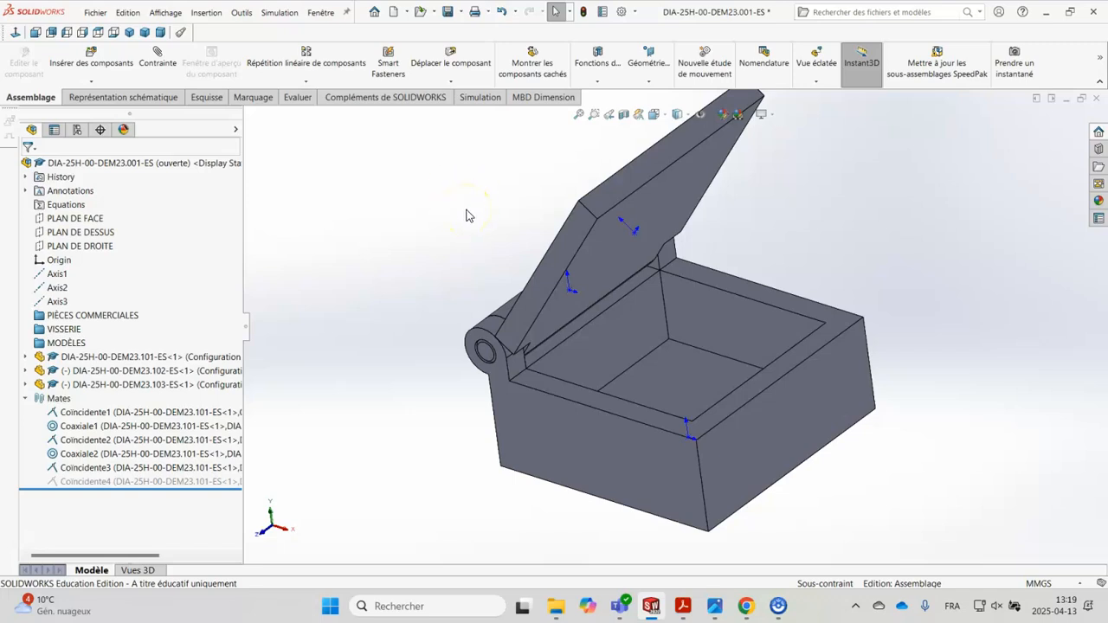
Set up a 45-degree angle mate between the lid's underside and the box's upper rim face in the "ouverte" configuration
click(167, 65)
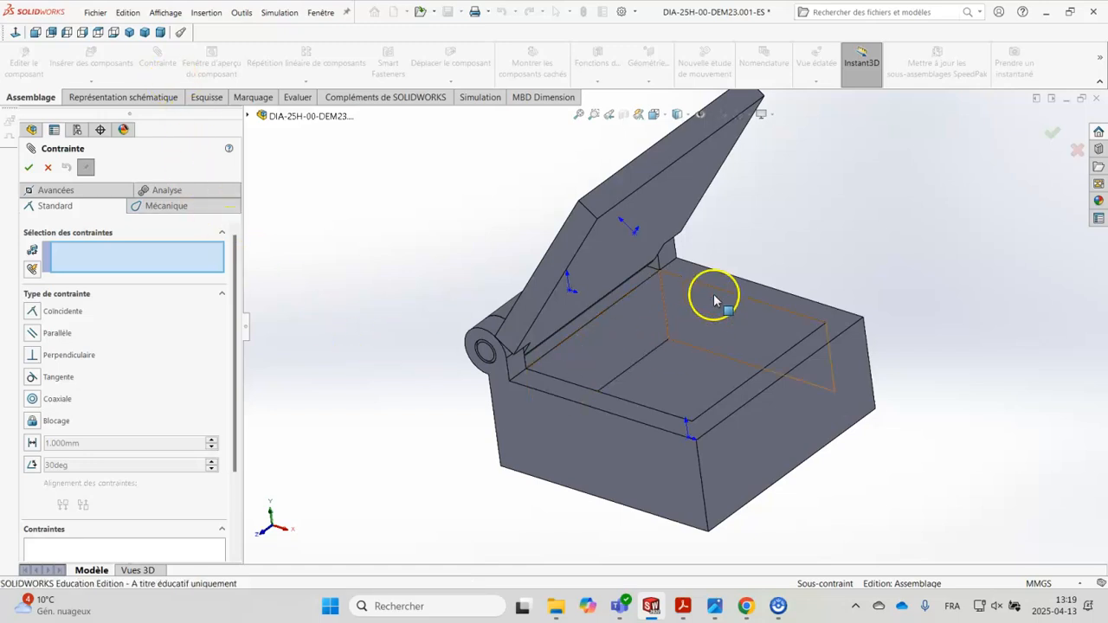
click(692, 197)
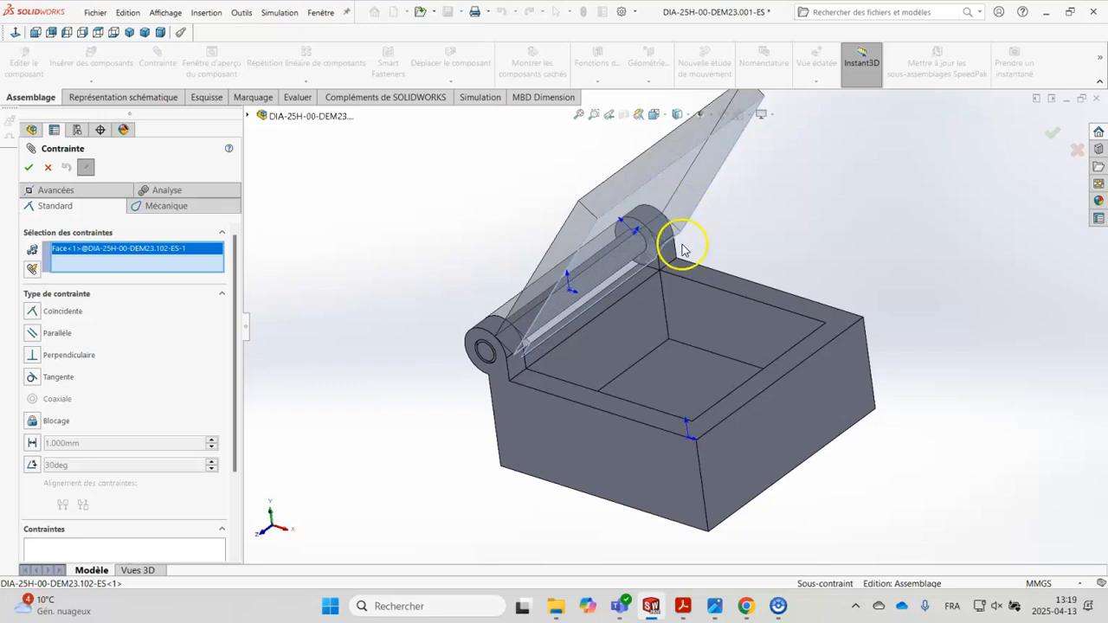
click(649, 423)
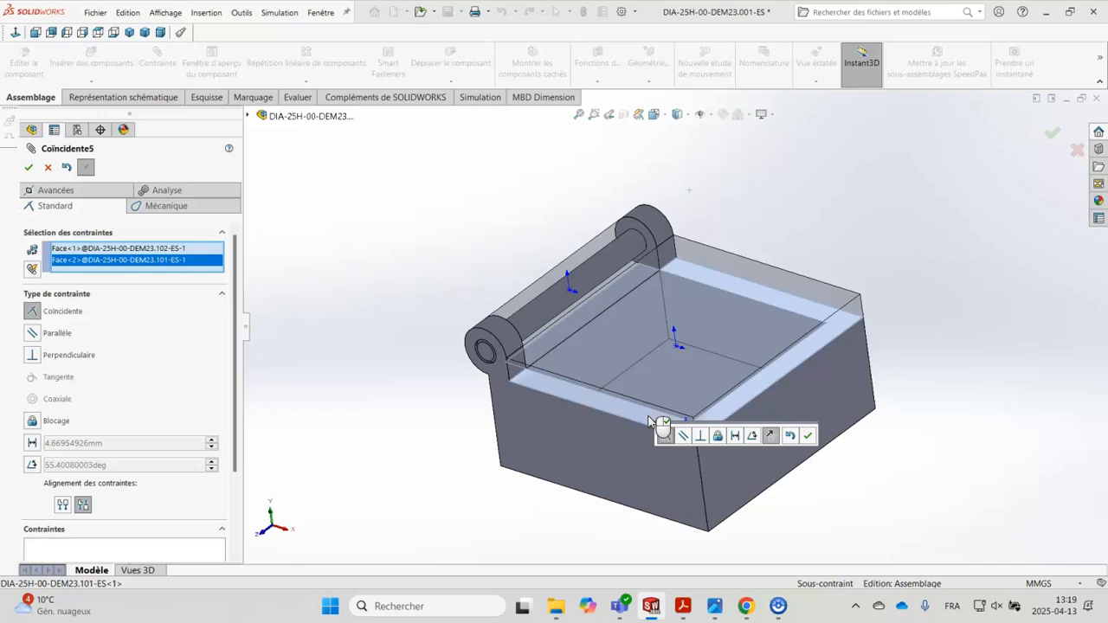
click(32, 466)
click(169, 437)
text(45)
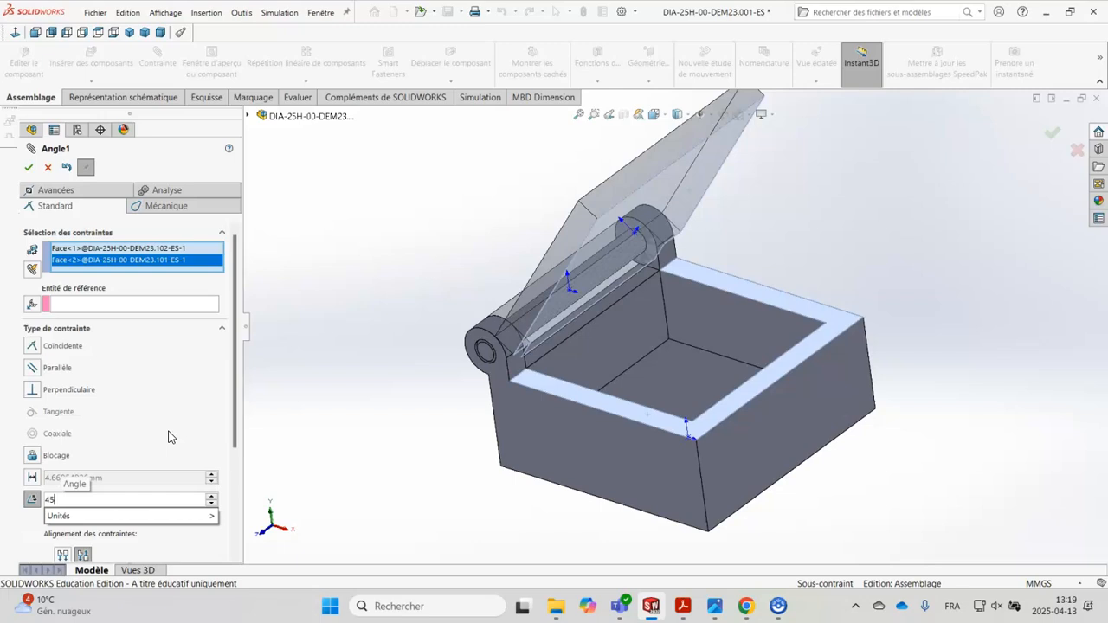
key(Return)
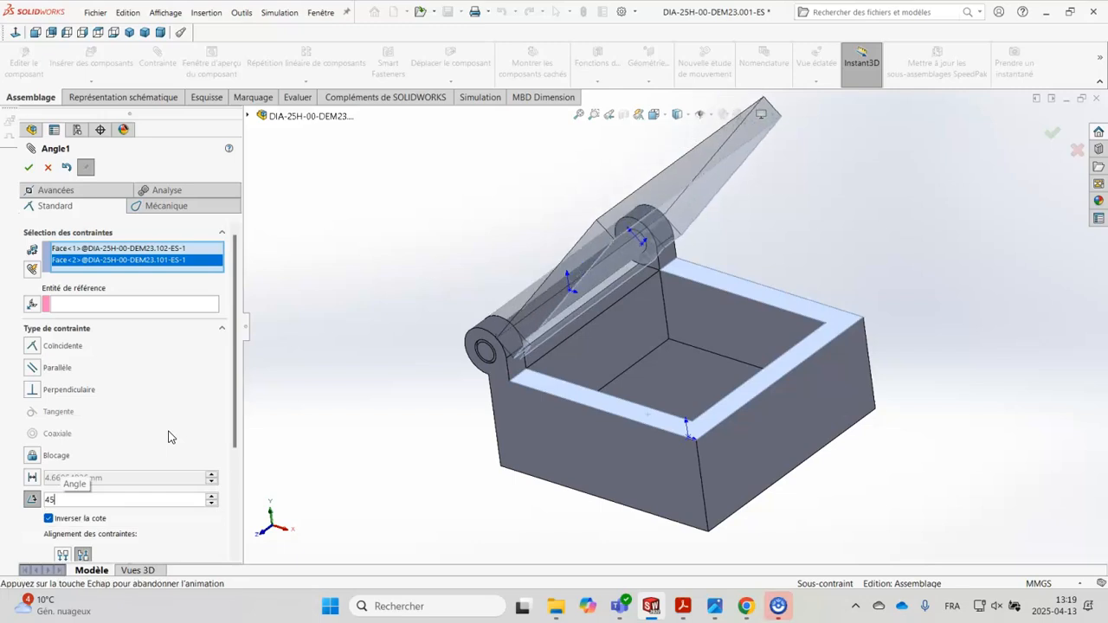
Compare the aligned and anti-aligned options of the angle mate, keep it anti-aligned with the lid open above the box, and accept the mate
middle_drag(443, 437, 445, 379)
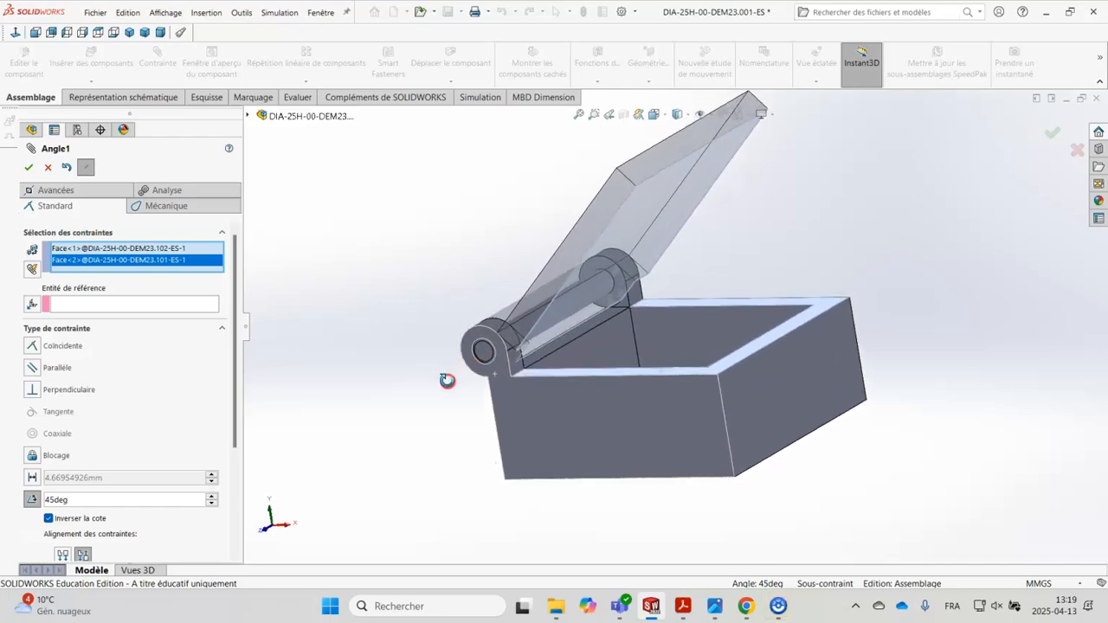
drag(236, 400, 235, 462)
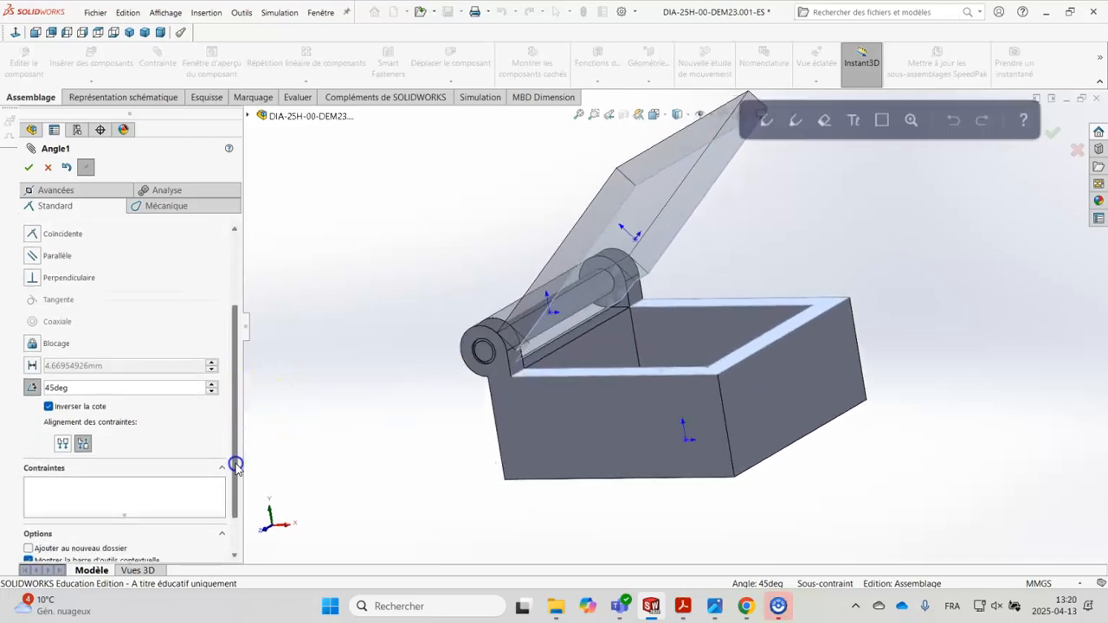
click(62, 444)
click(81, 444)
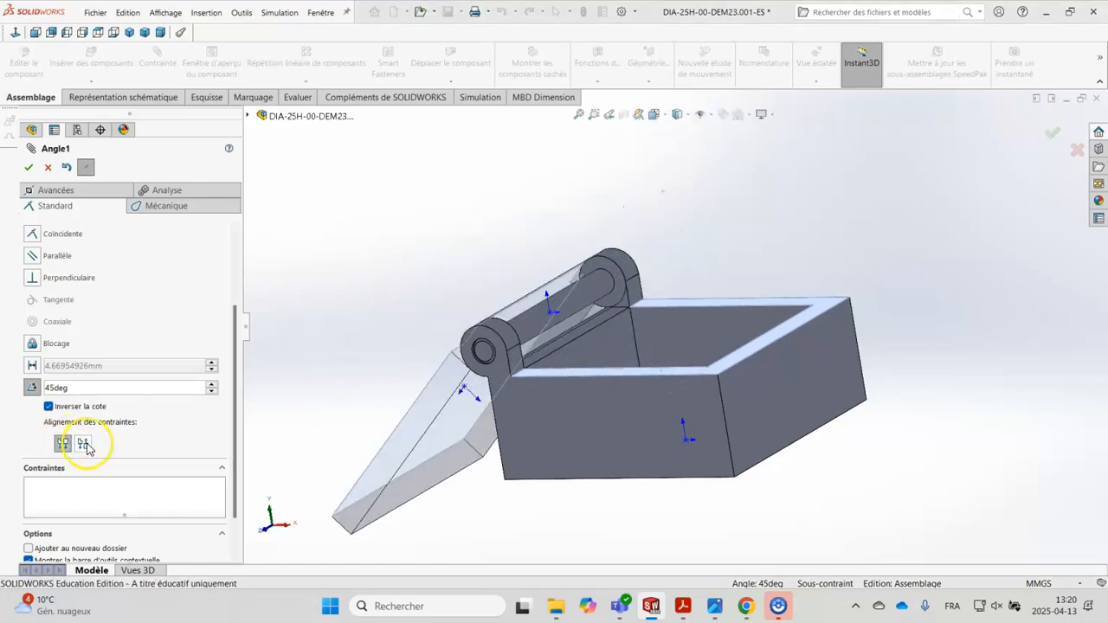
click(62, 444)
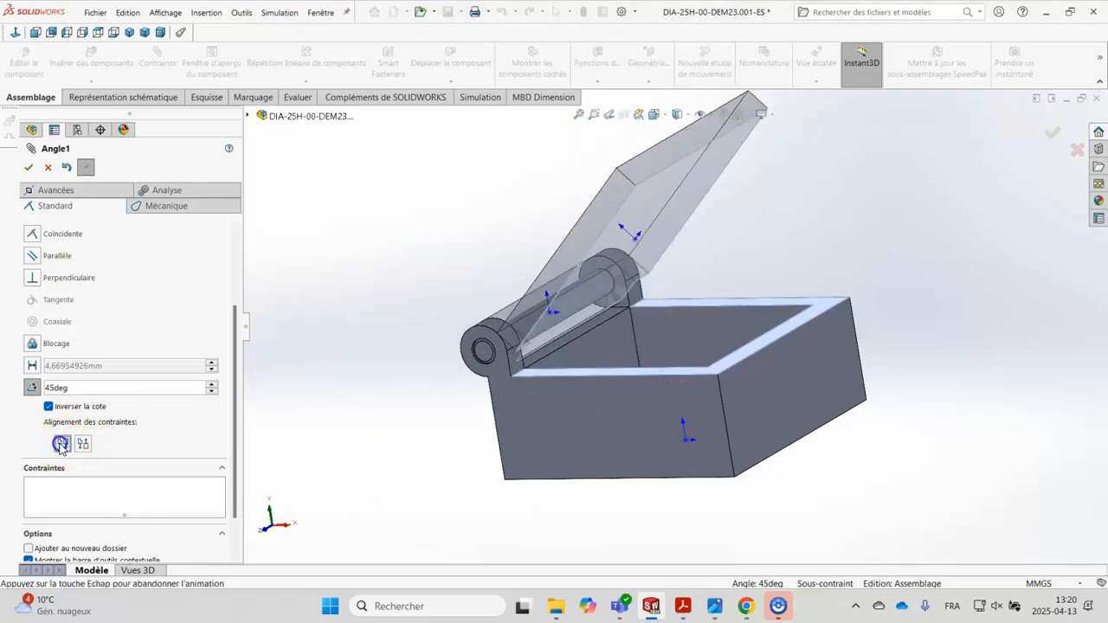
click(84, 444)
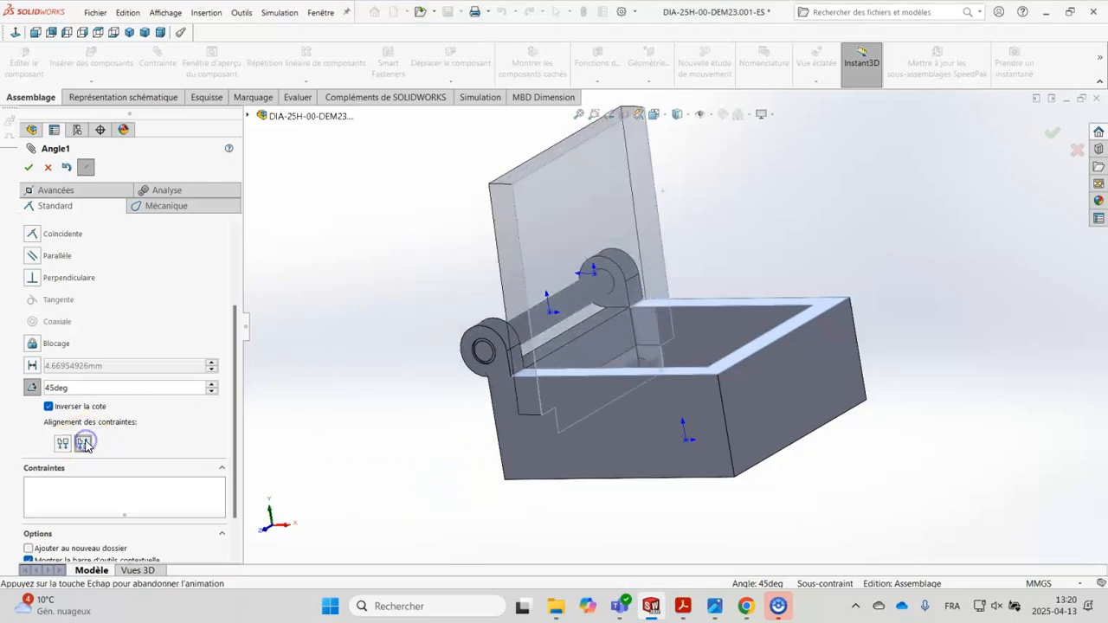
click(58, 445)
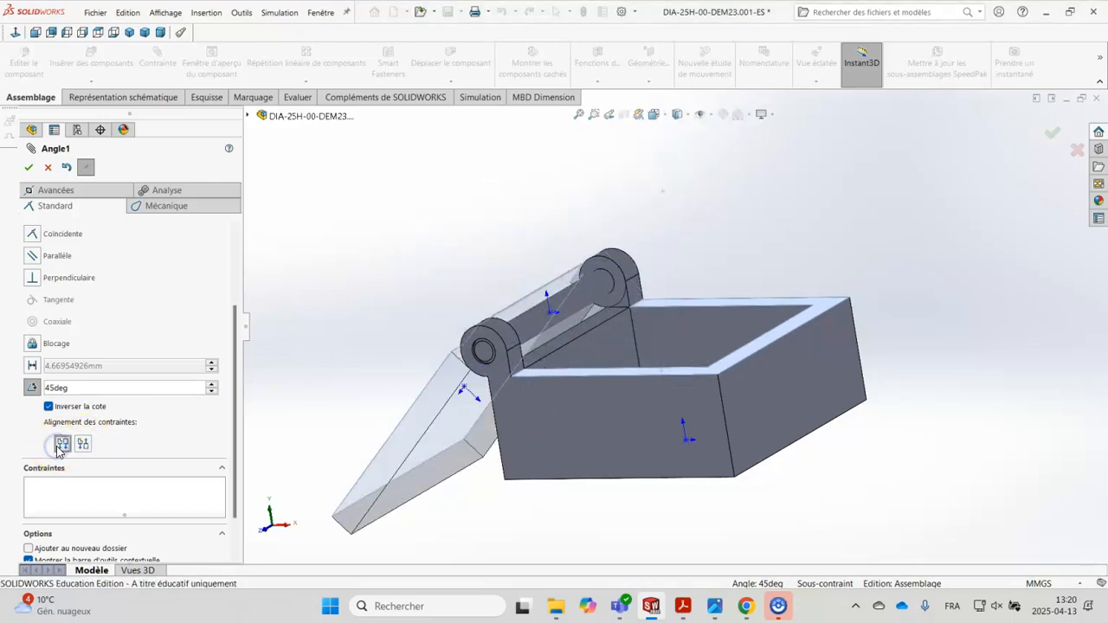
click(83, 445)
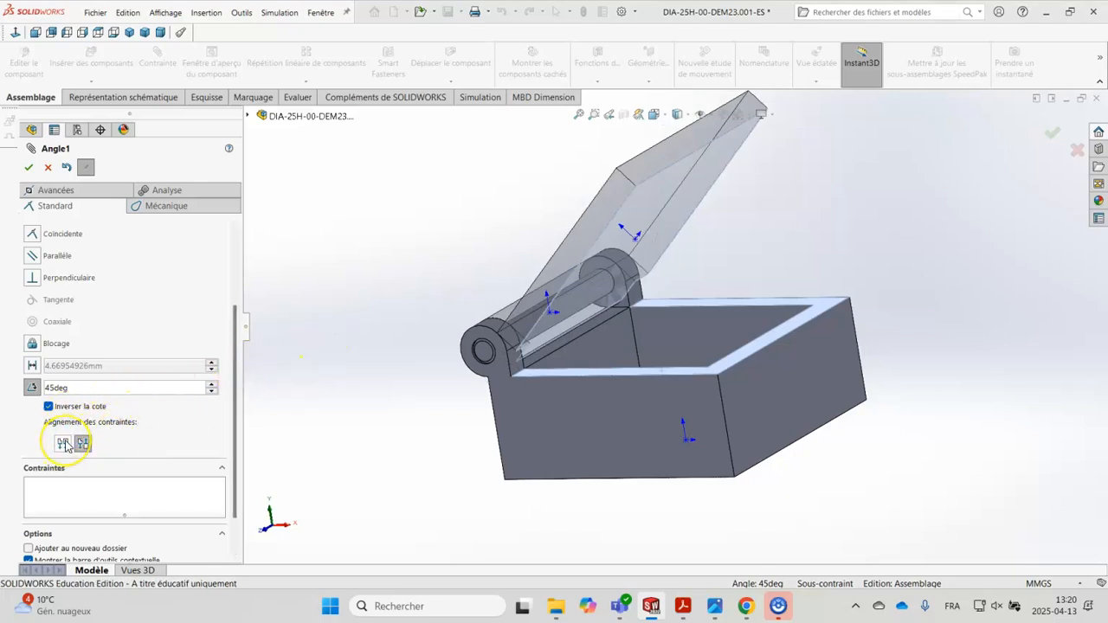
click(82, 445)
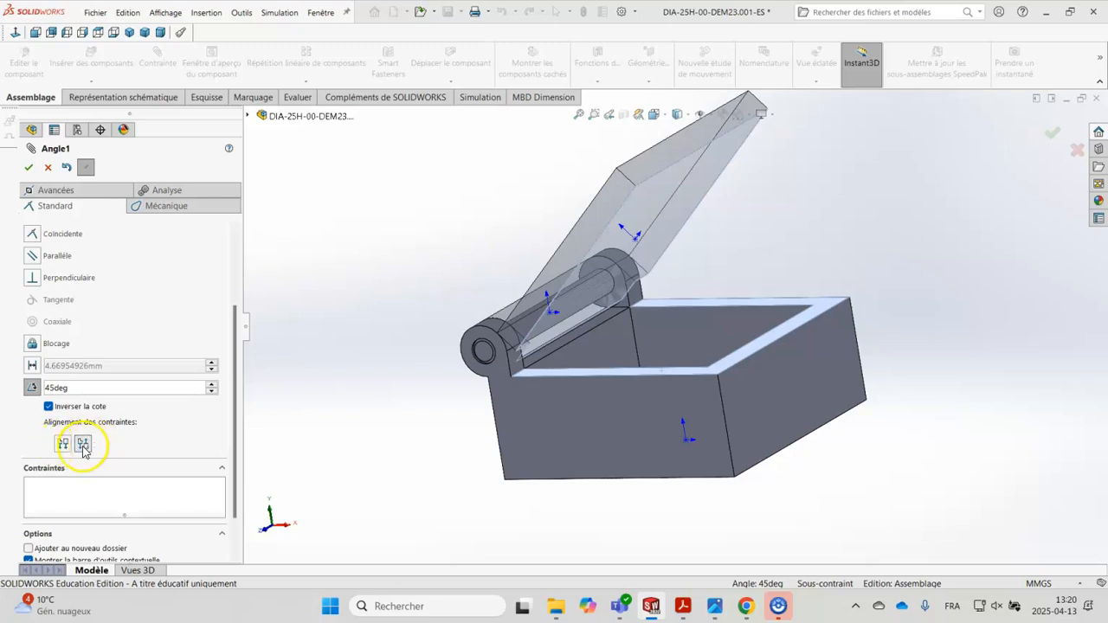
mouse_move(777, 230)
middle_down()
mouse_move(779, 264)
mouse_move(777, 232)
middle_up()
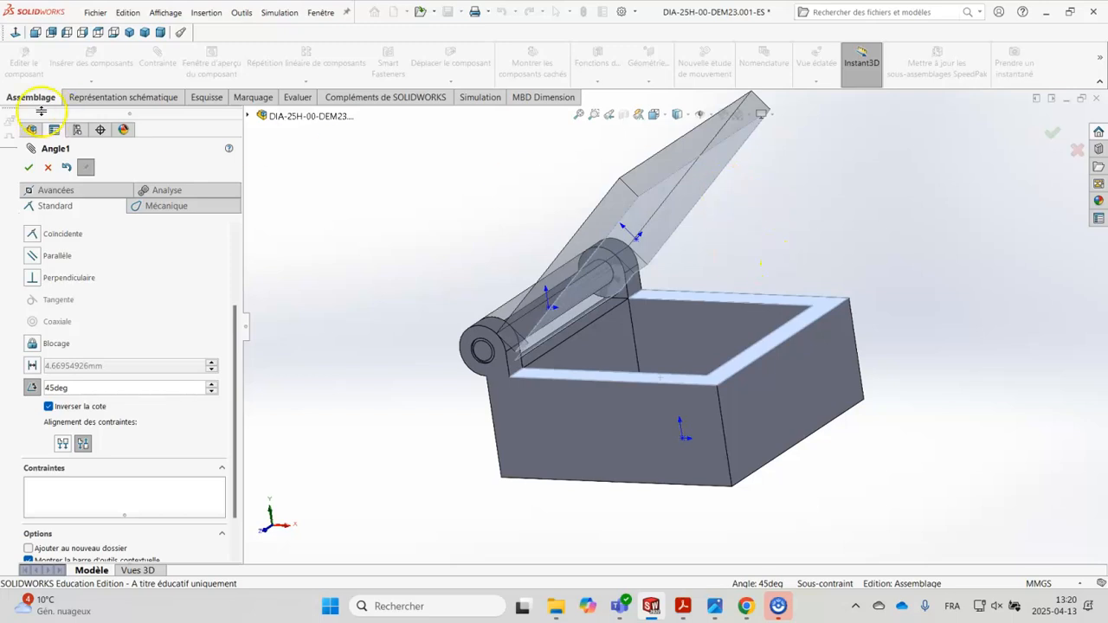
click(29, 167)
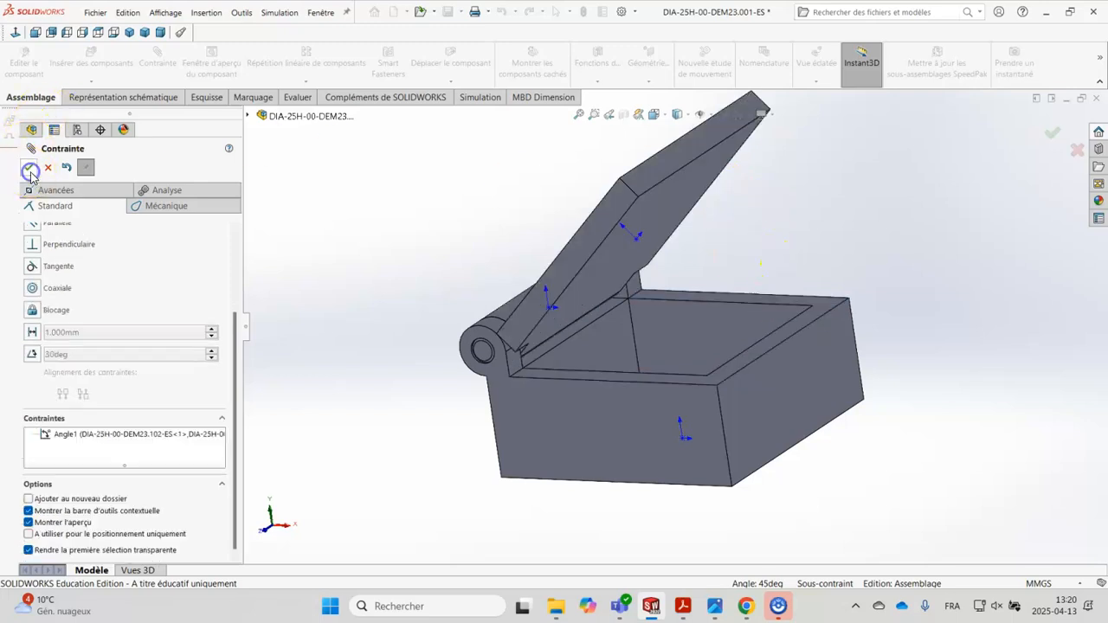
click(30, 169)
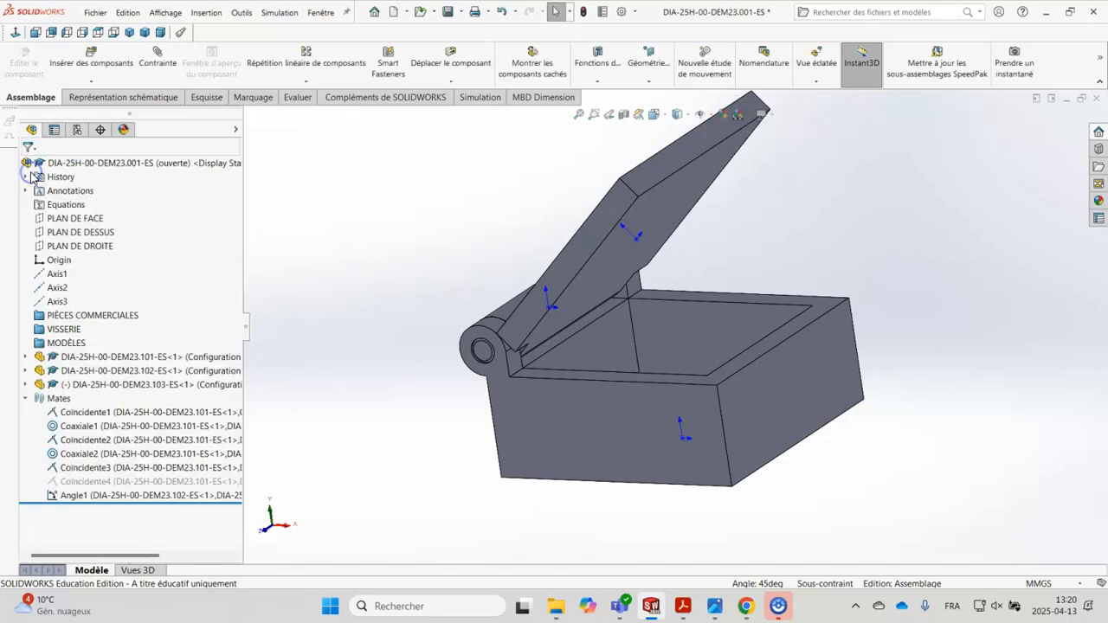
Activate Configuration #1 and expand its list of mates to check which ones are suppressed
click(77, 483)
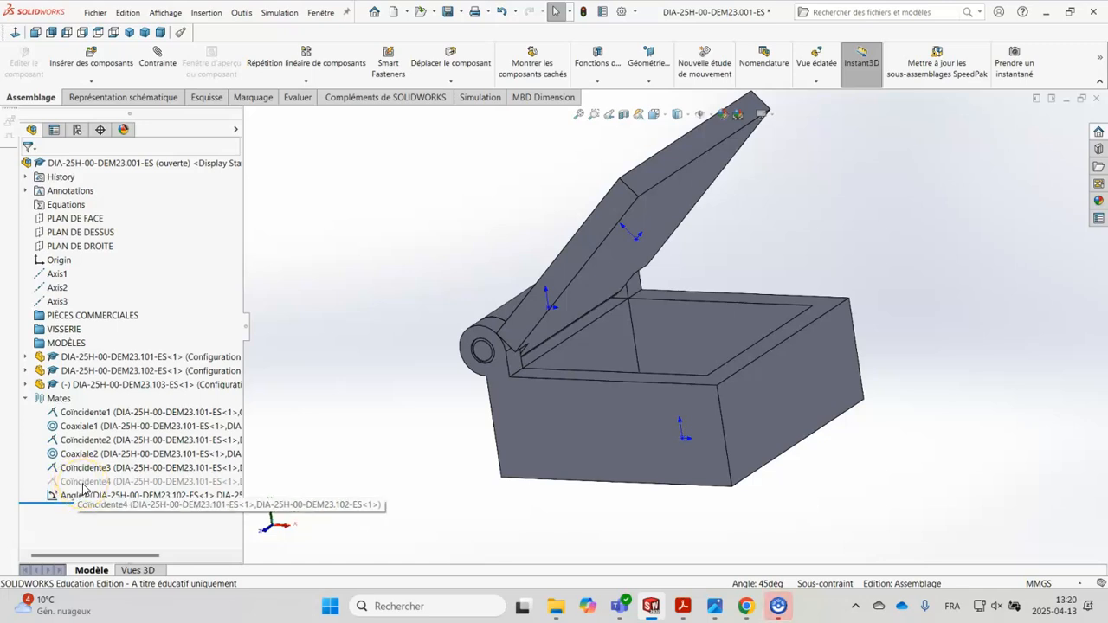
click(73, 110)
click(77, 130)
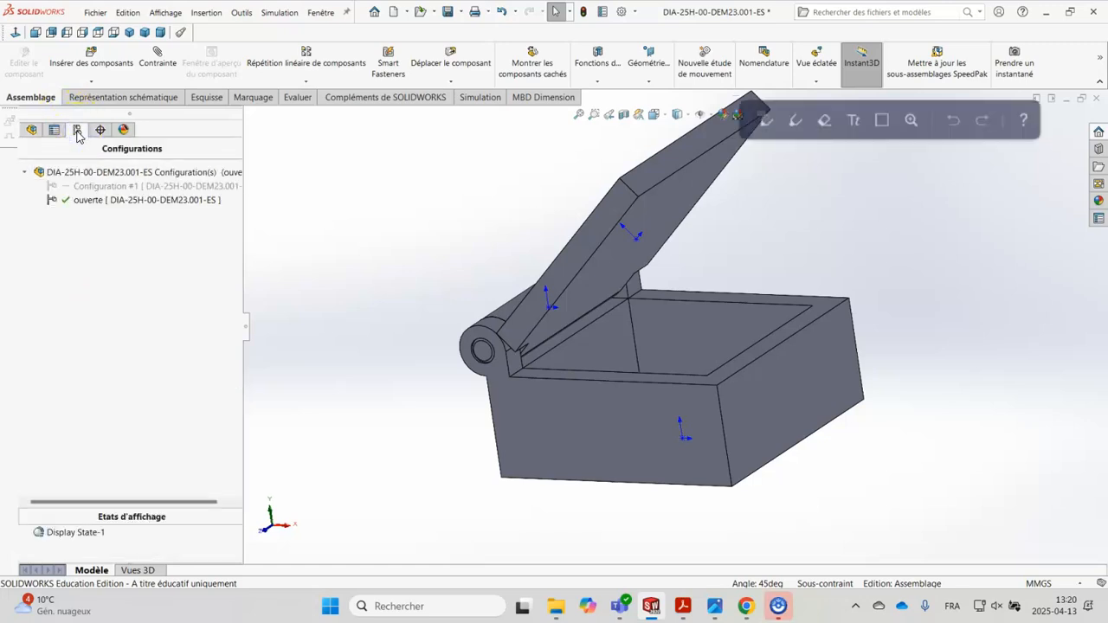
click(108, 188)
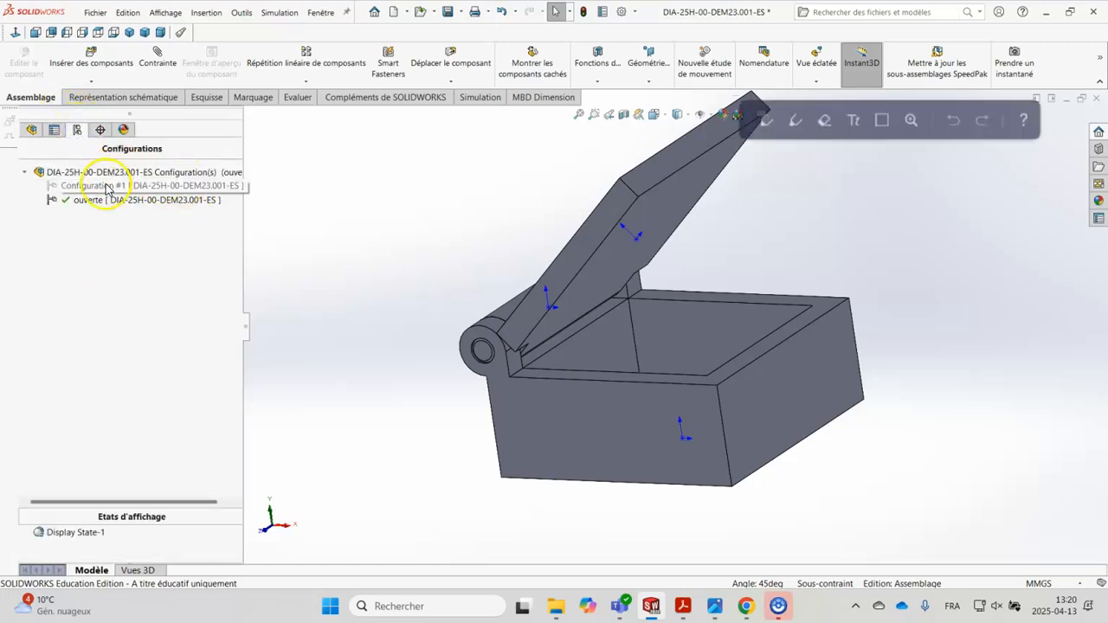
double_click(108, 188)
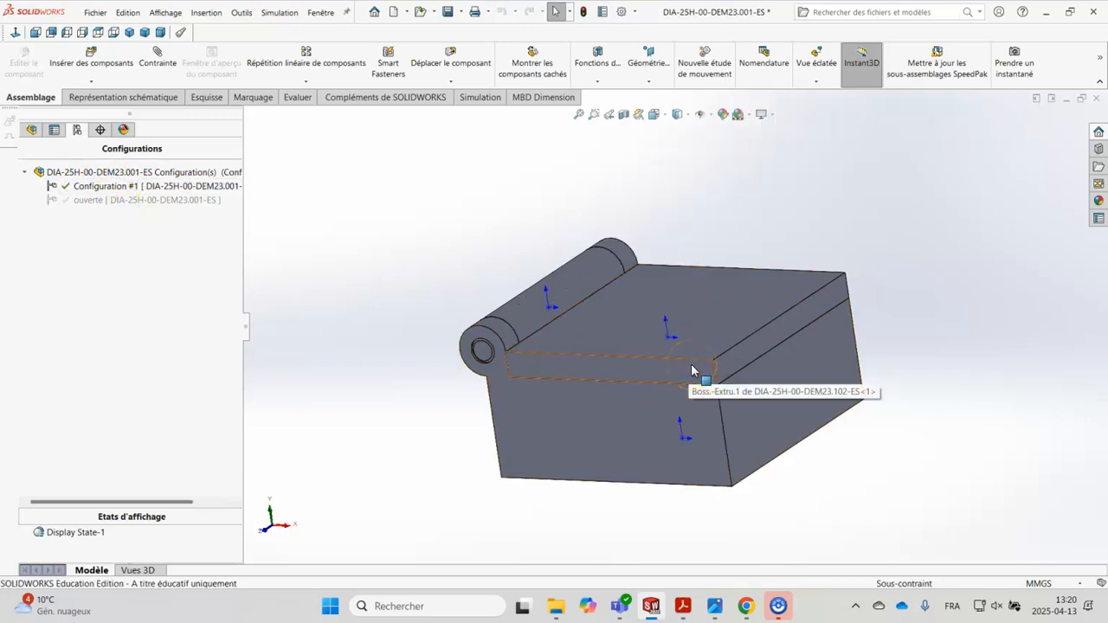
click(32, 130)
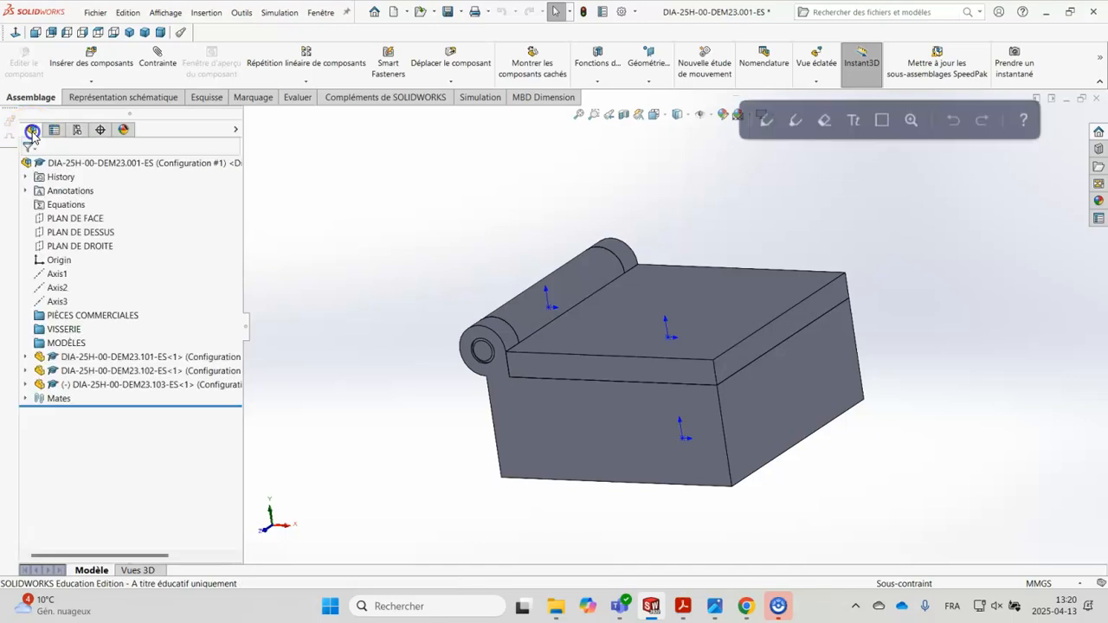
click(25, 398)
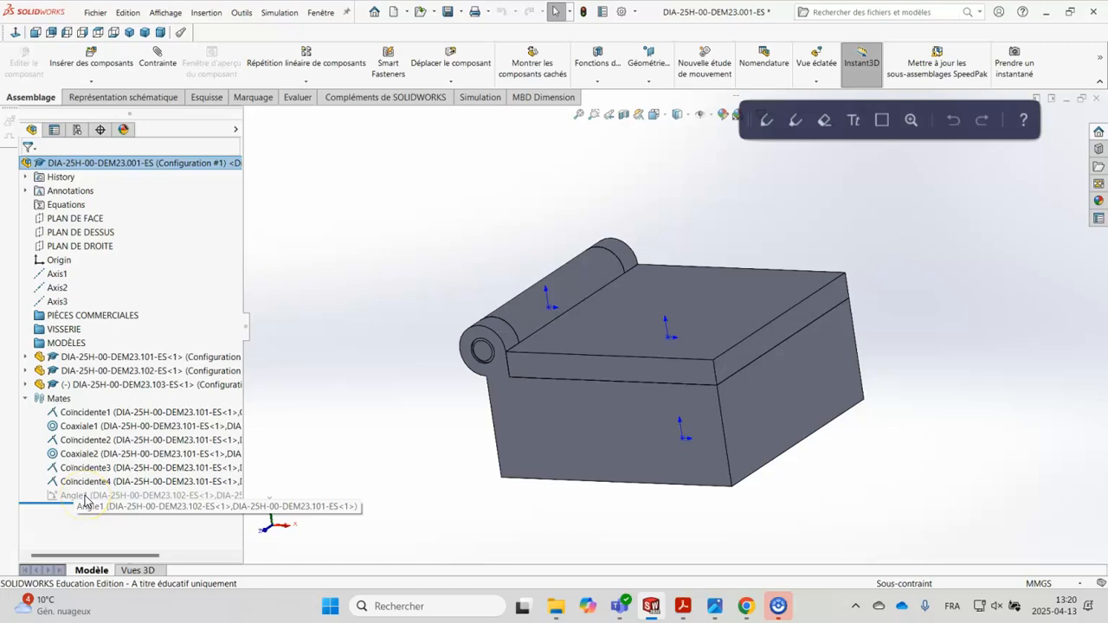
Switch to the "ouverte" configuration to view the open lid, and return to Configuration #1
click(77, 130)
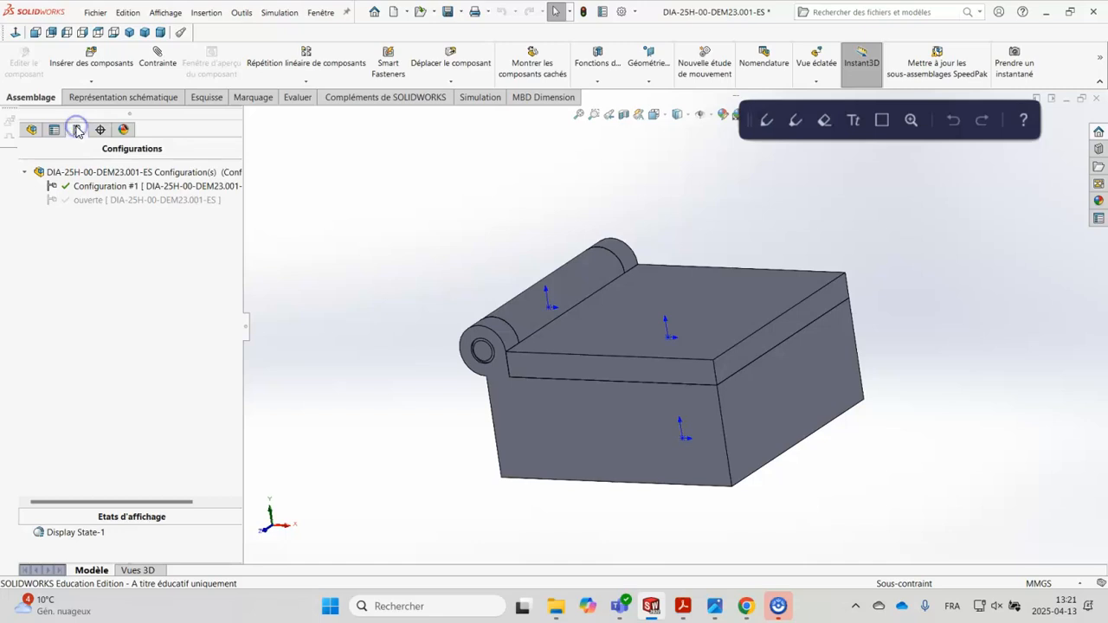
double_click(95, 201)
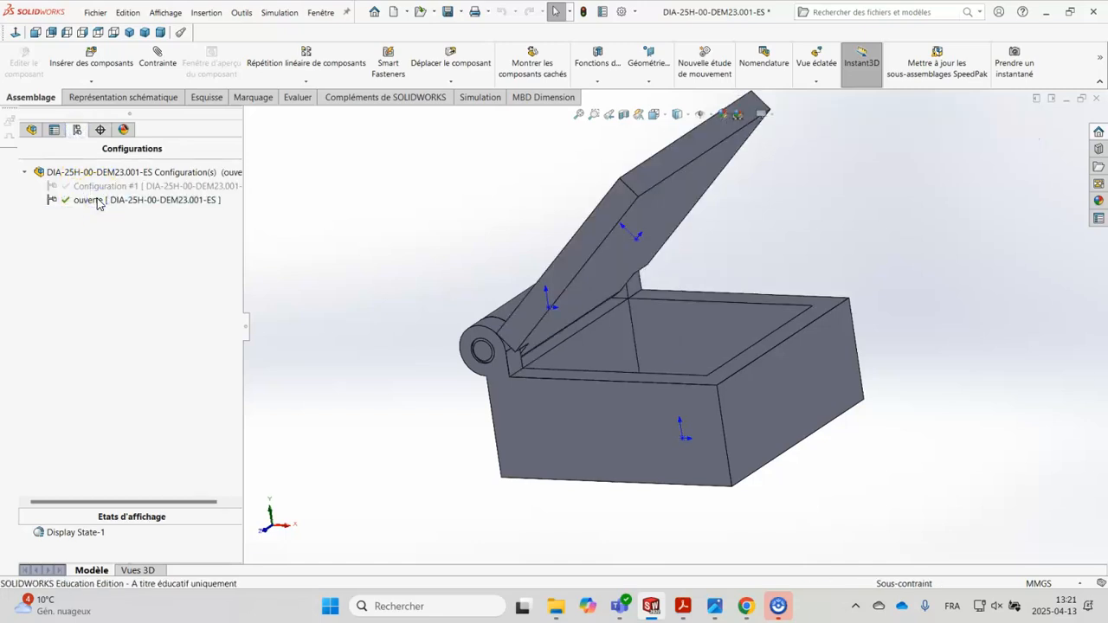
double_click(98, 187)
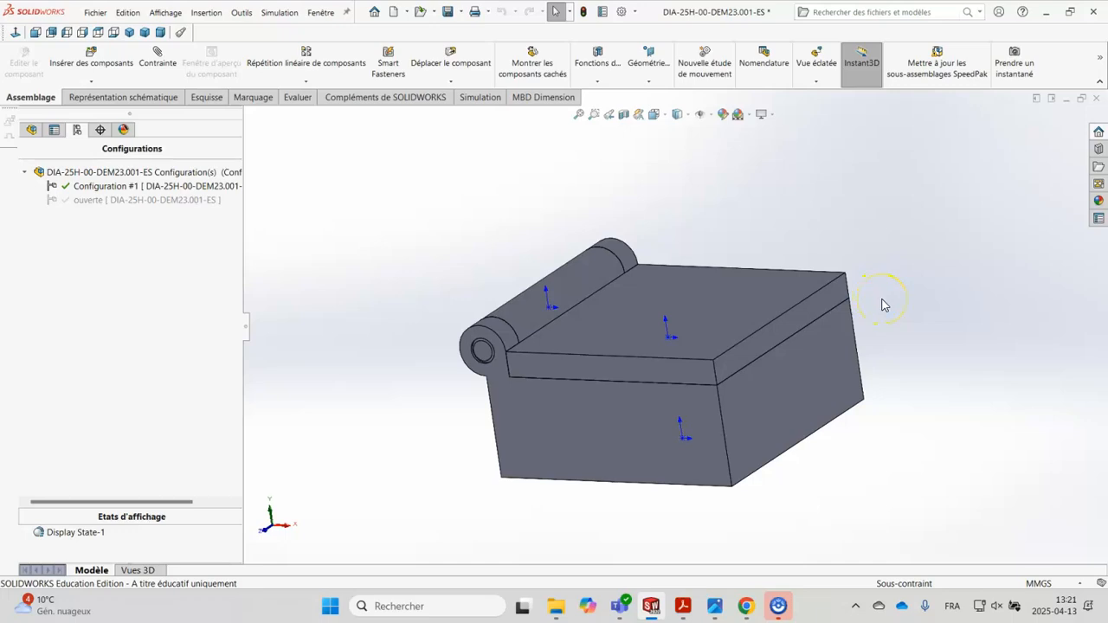
scroll(814, 212, up, 2)
scroll(693, 223, down, 3)
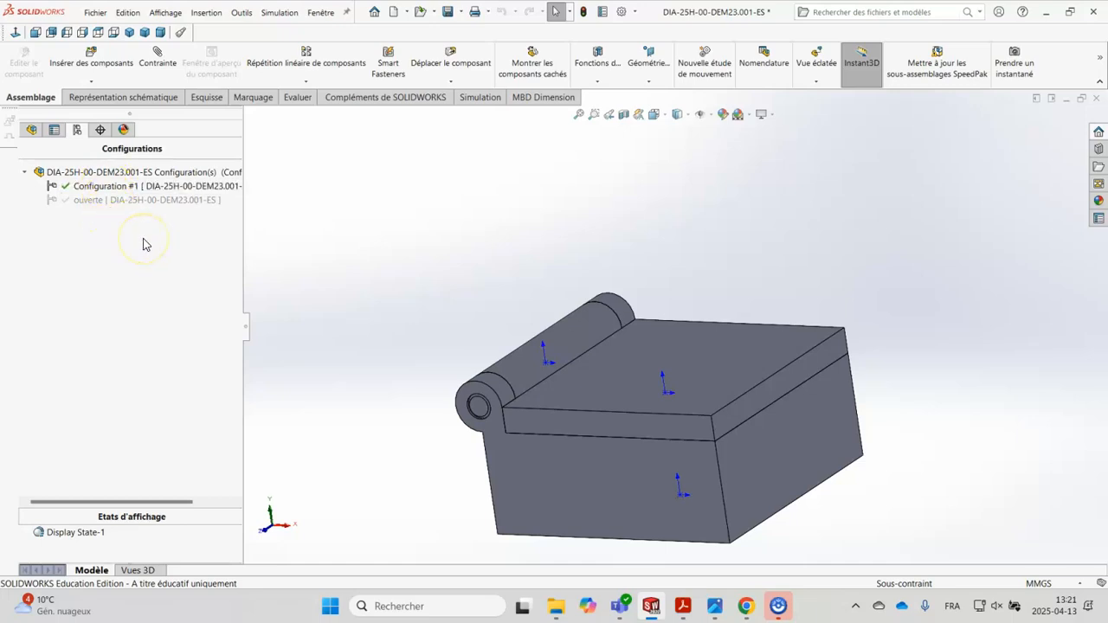
double_click(122, 188)
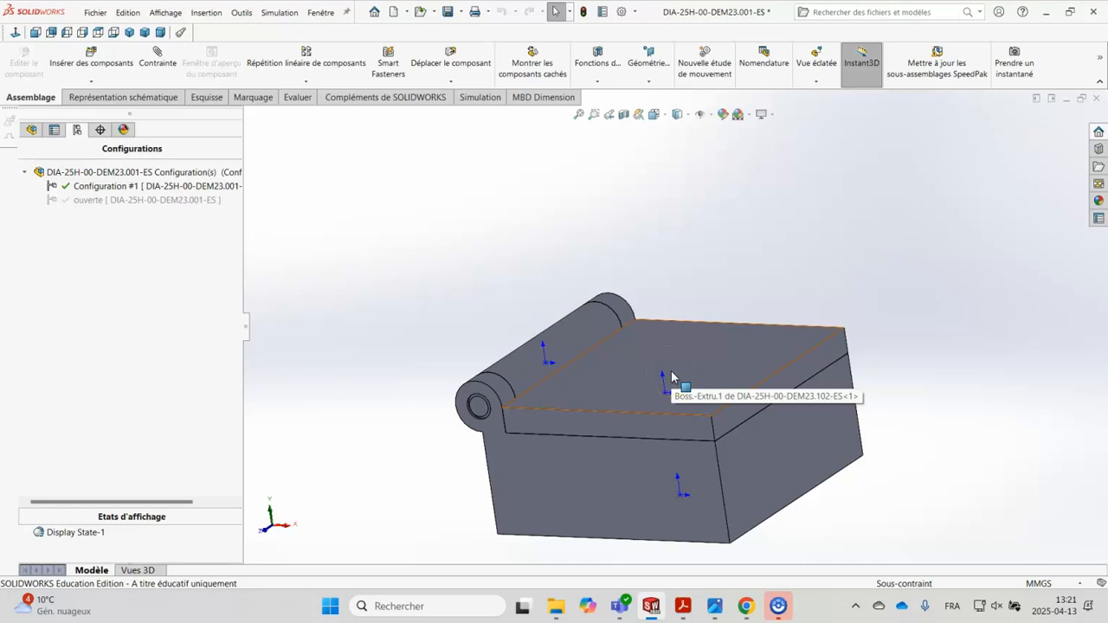
Start an exploded view of Configuration #1 and complete an explode step raising the lid about 70 mm along Y
click(827, 63)
click(489, 165)
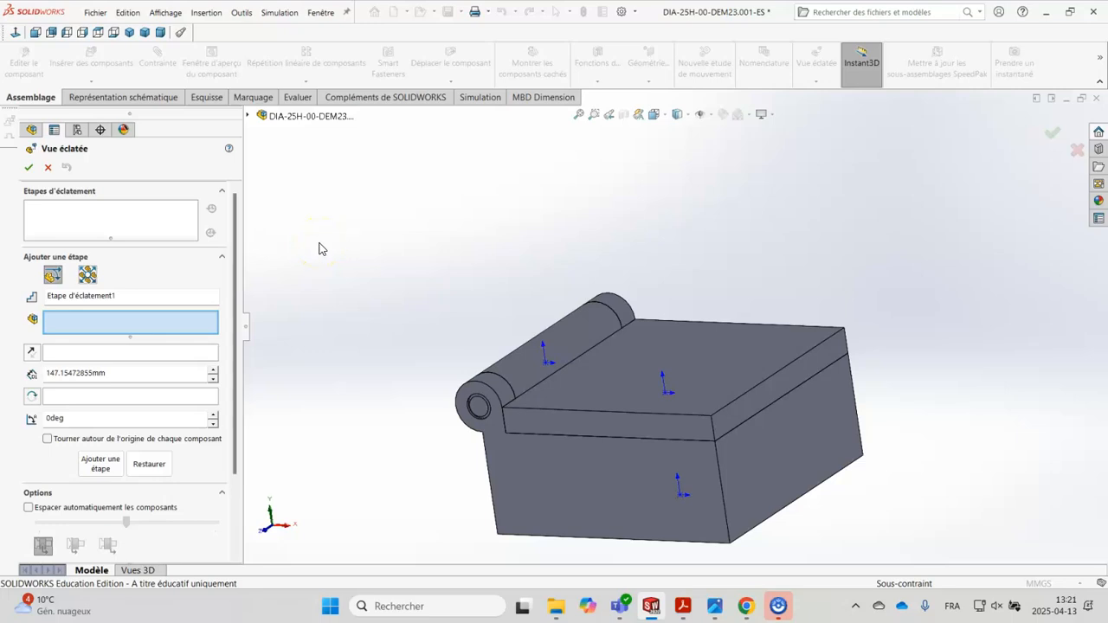
click(706, 360)
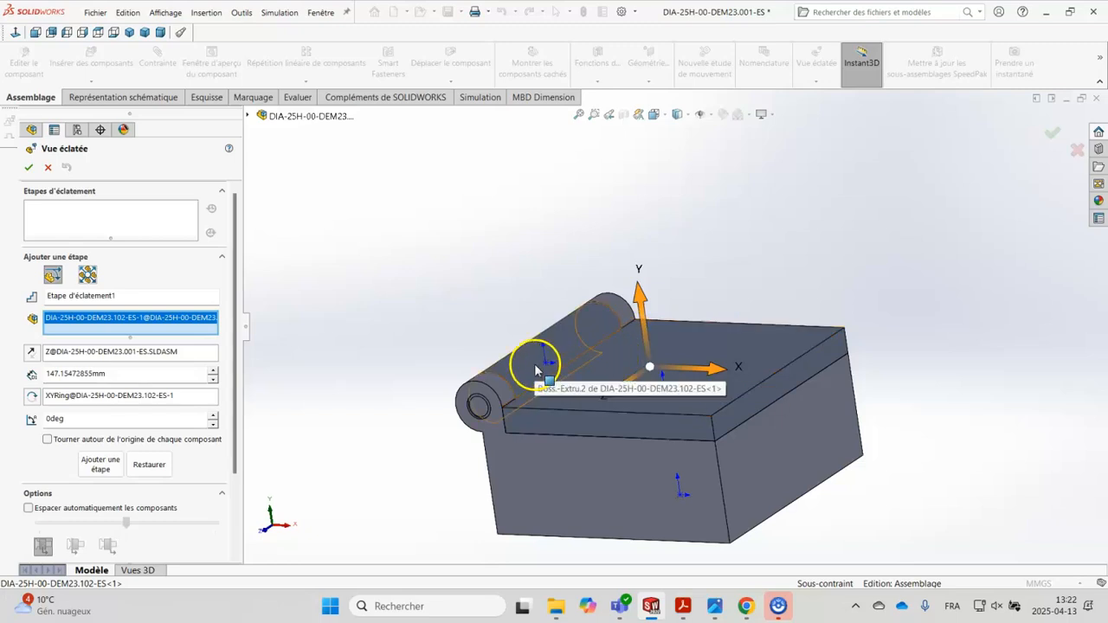
drag(639, 297, 623, 154)
scroll(631, 216, up, 3)
drag(639, 193, 636, 171)
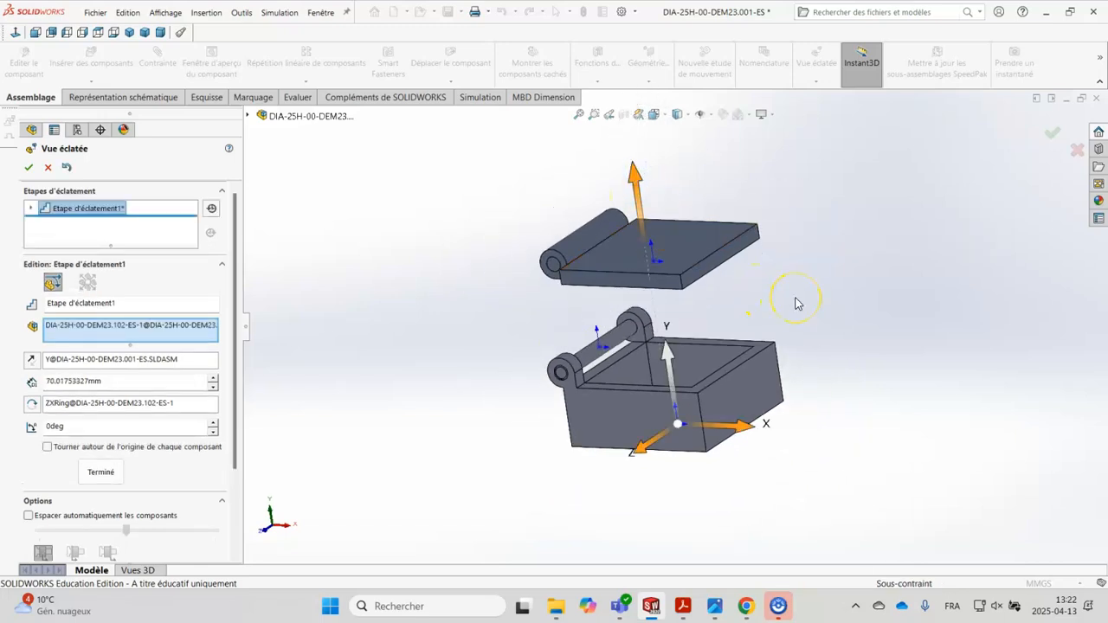
click(766, 266)
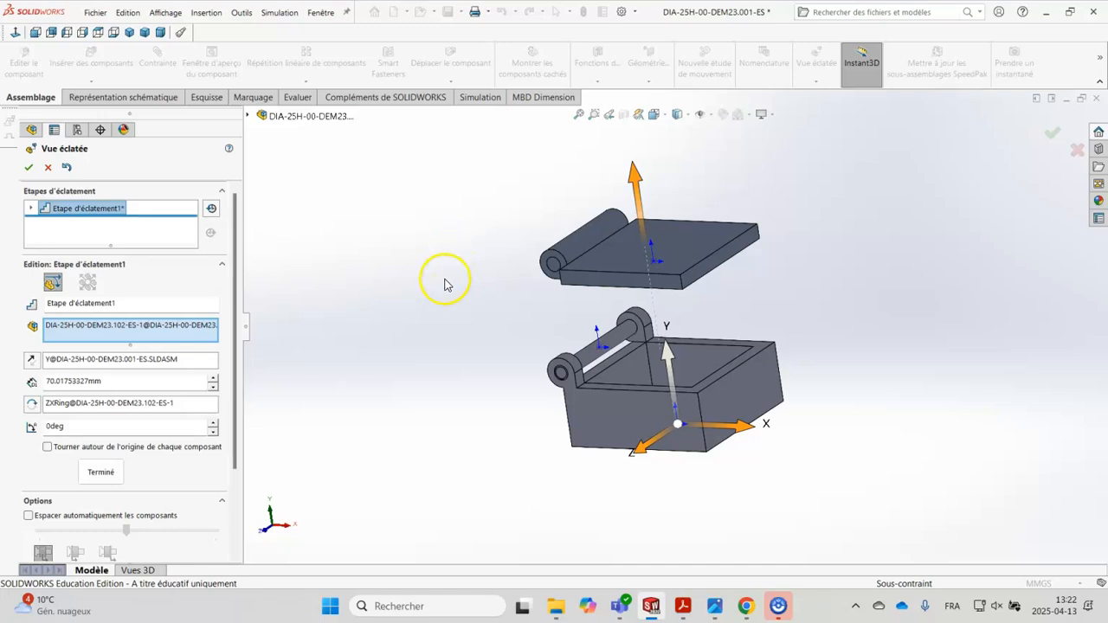
click(101, 473)
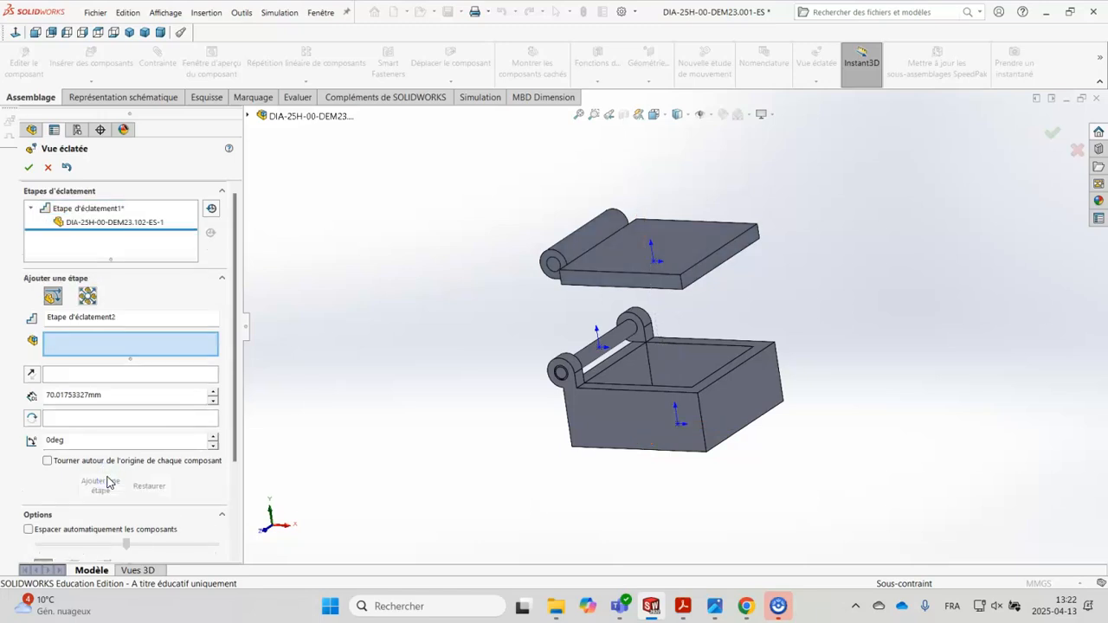
Add an explode step that pulls the hinge pin about 152 mm out along Z
click(620, 342)
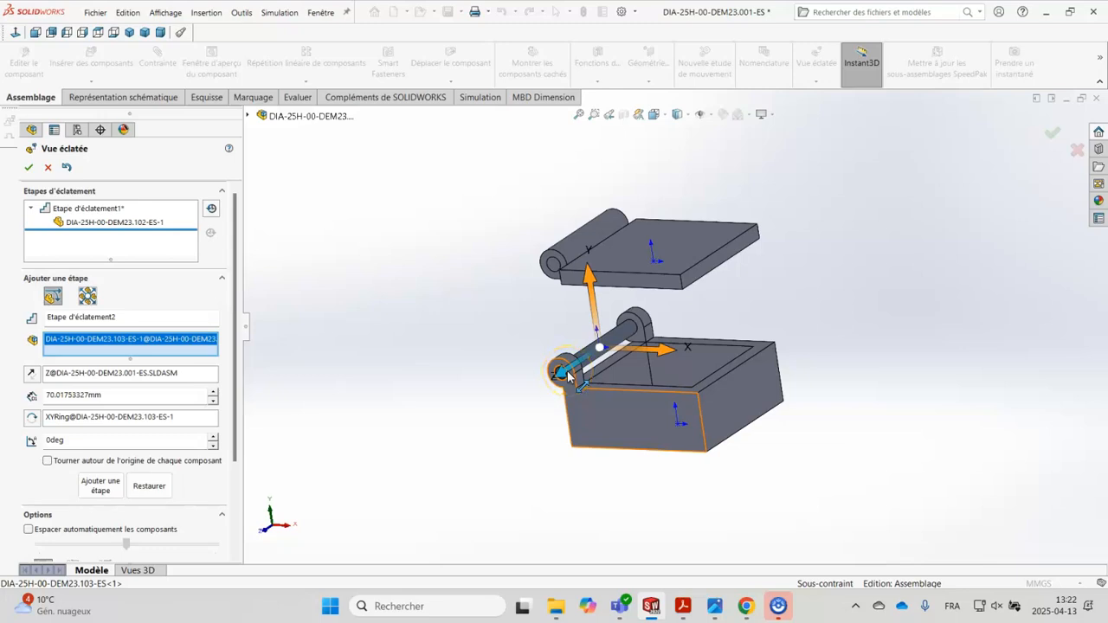
drag(567, 374, 470, 480)
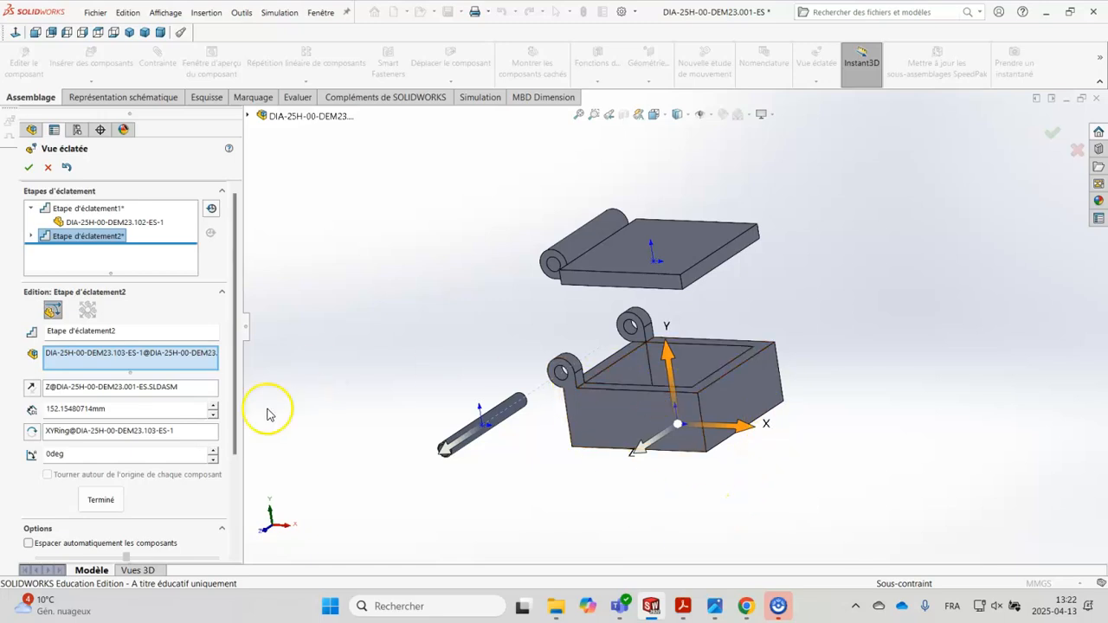
click(100, 500)
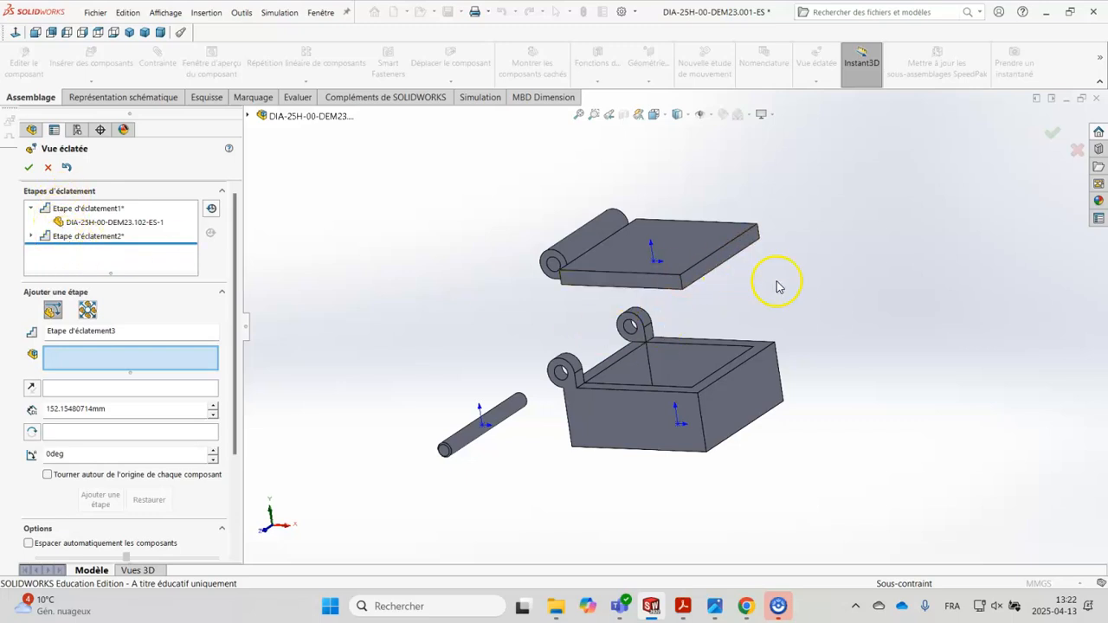
Accept the exploded view, then check its explode steps under Configuration #1 by collapsing the assembly and exploding it again
click(28, 170)
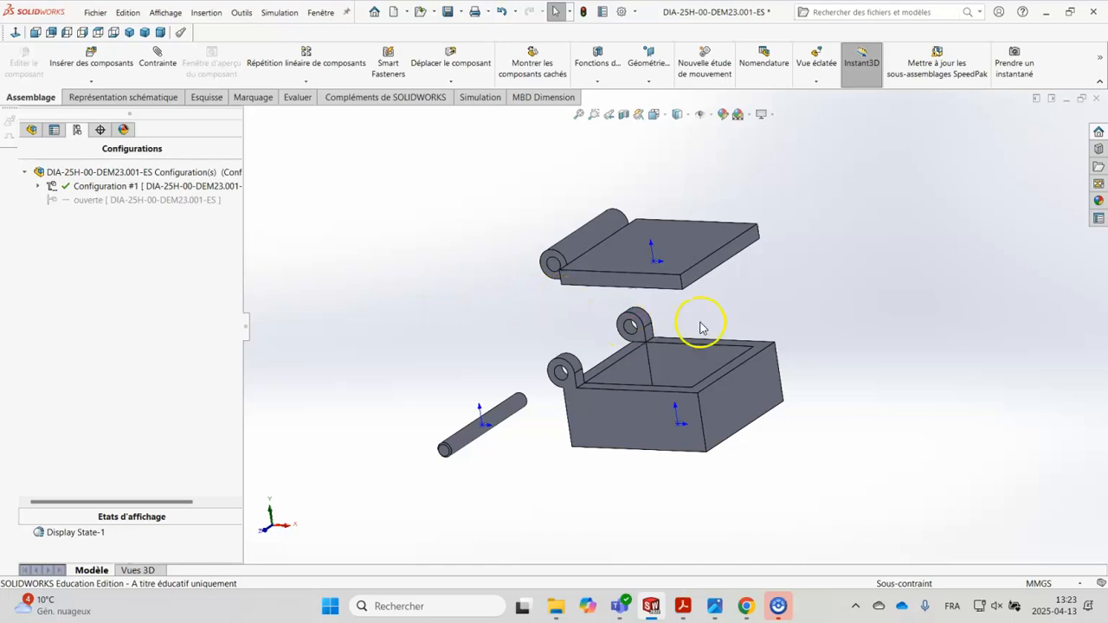
click(38, 189)
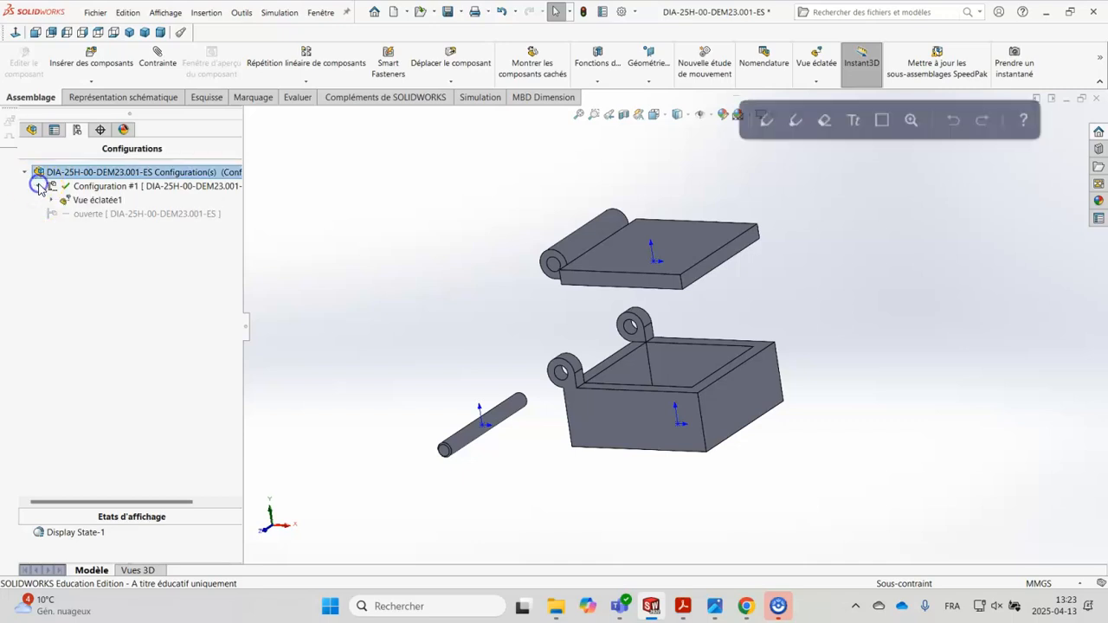
click(97, 201)
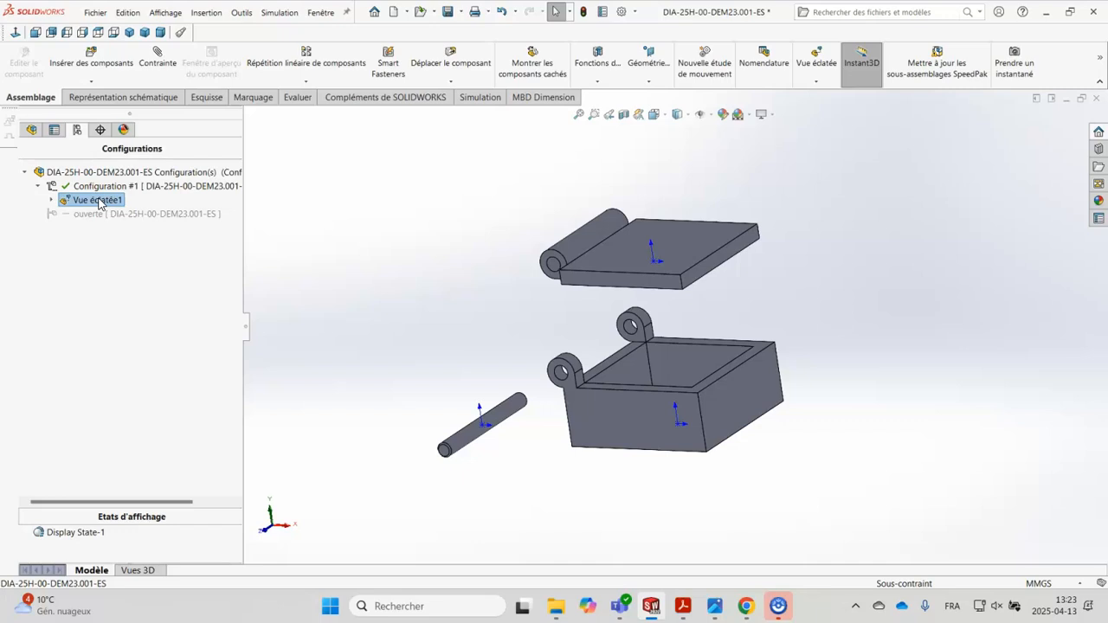
click(51, 200)
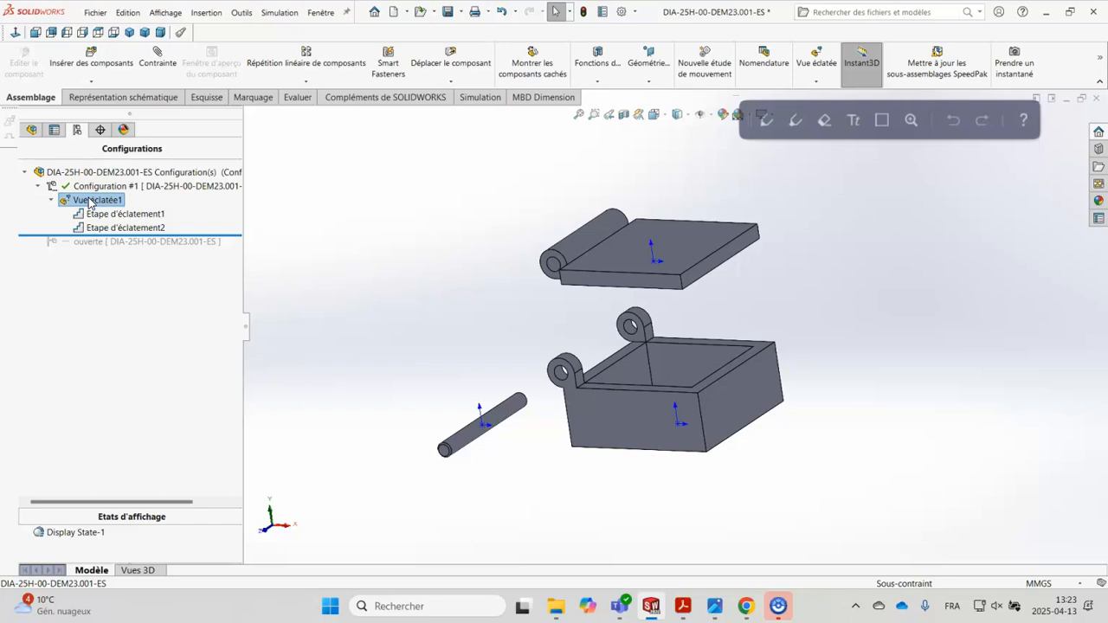
double_click(89, 201)
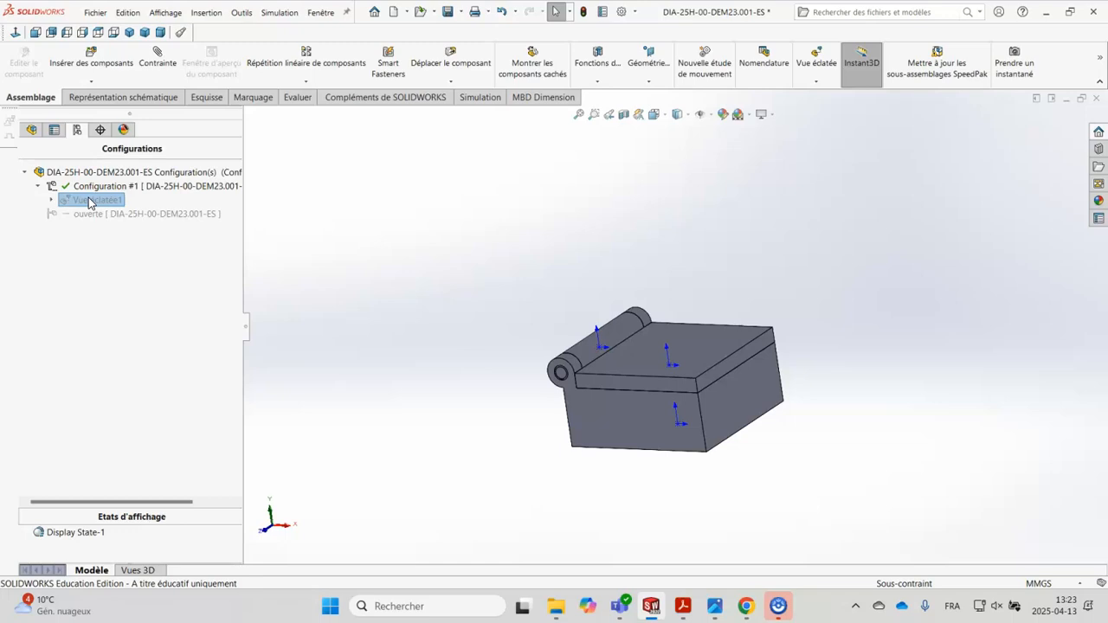
double_click(90, 200)
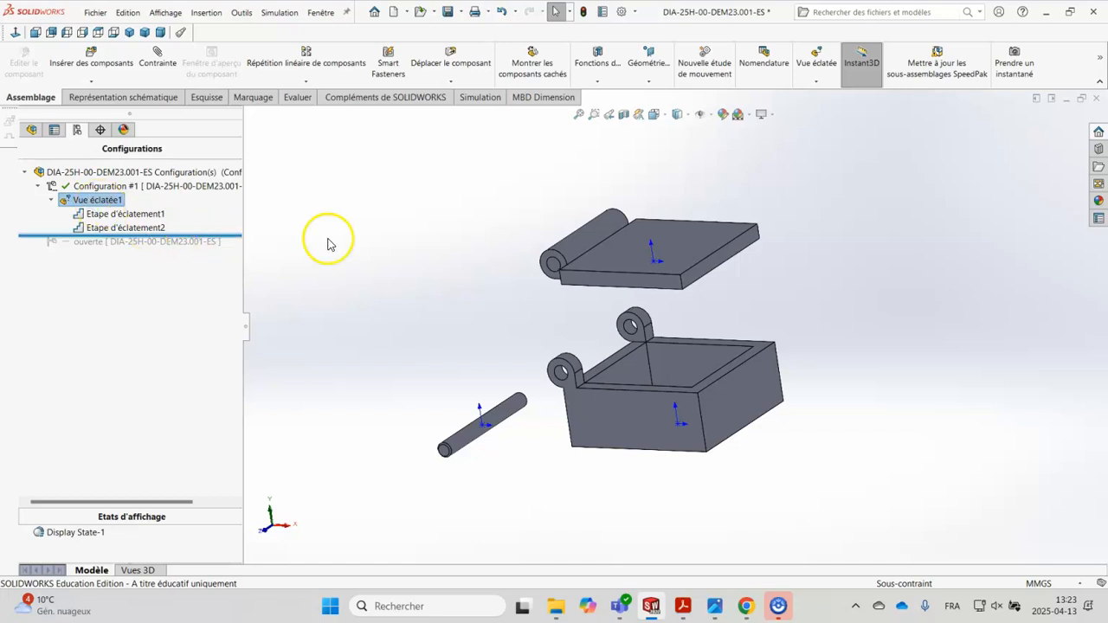
Insert smart explode lines for the lid and the hinge pin, following their explode paths from the box
click(825, 87)
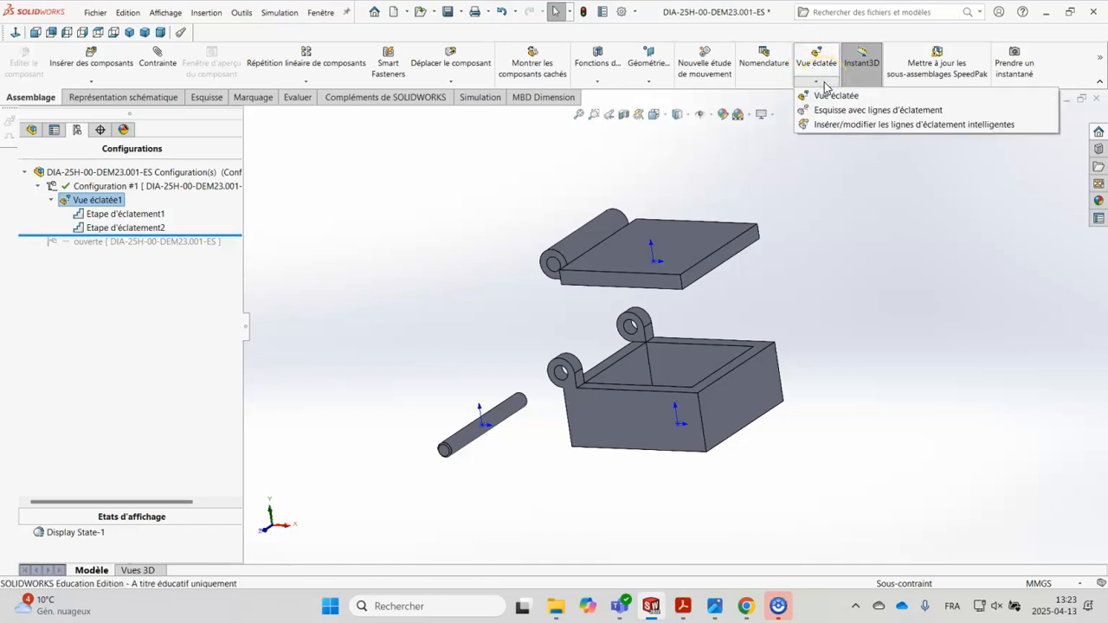
click(879, 97)
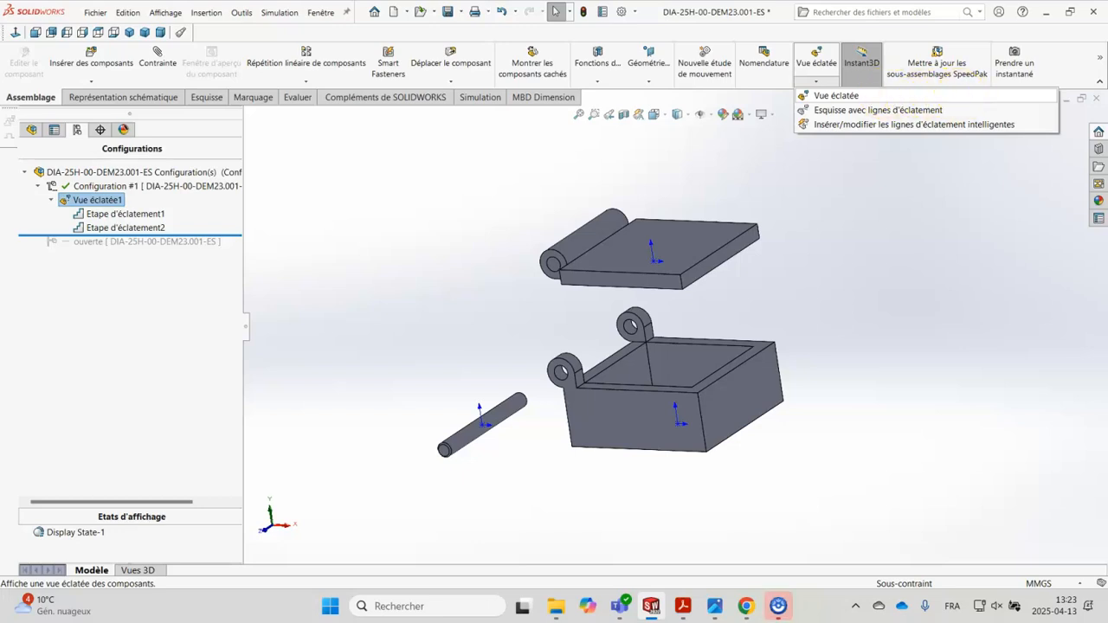
click(815, 80)
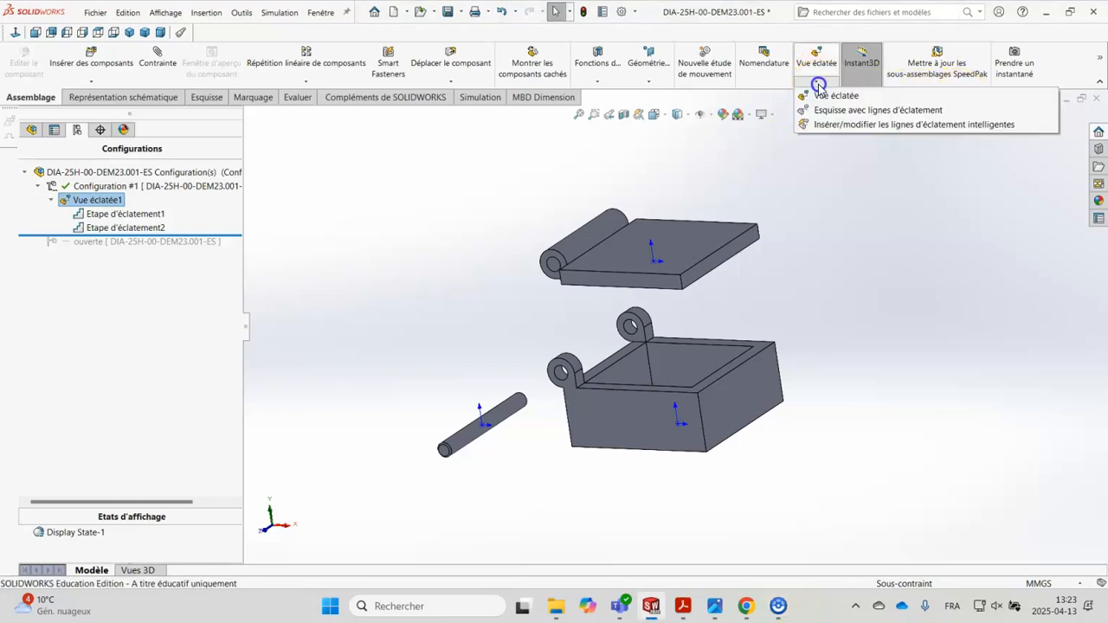
click(863, 125)
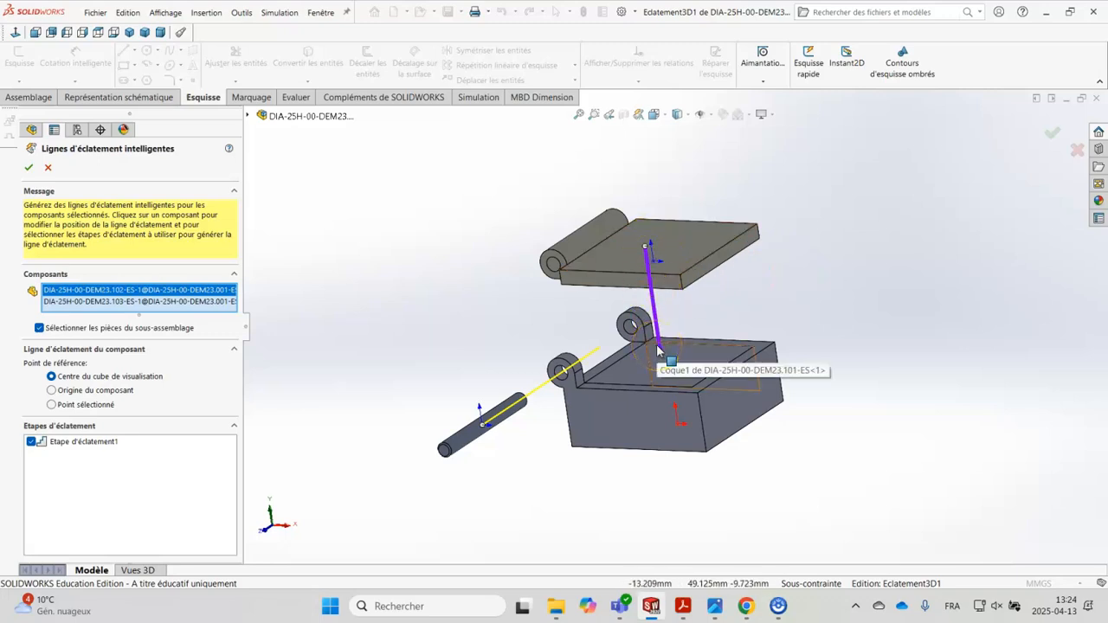
click(651, 250)
click(558, 362)
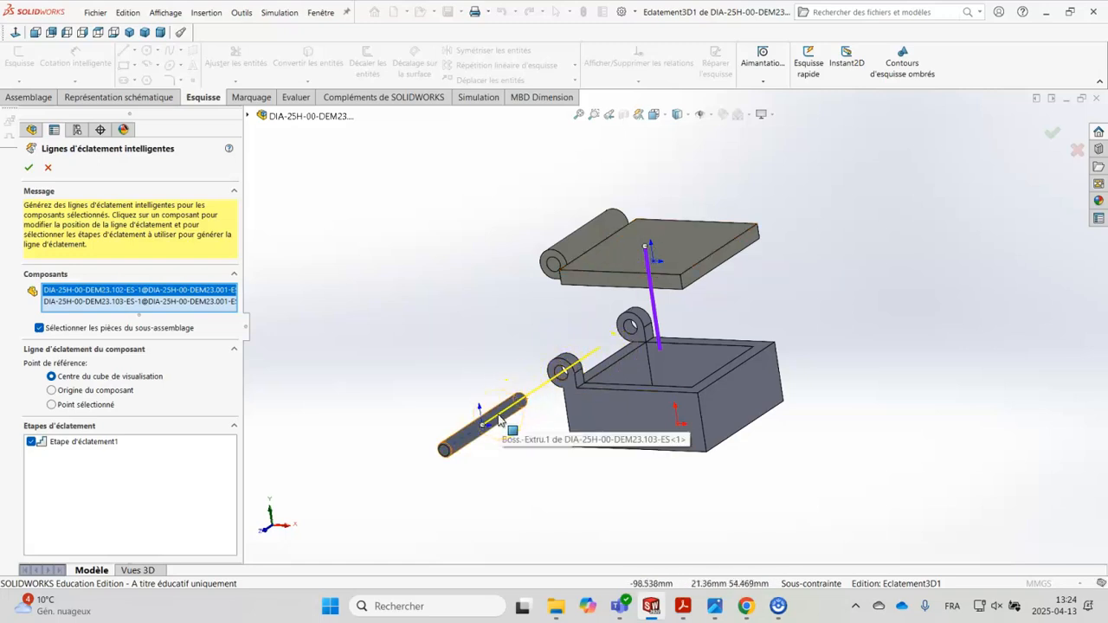
click(519, 476)
click(495, 461)
click(483, 465)
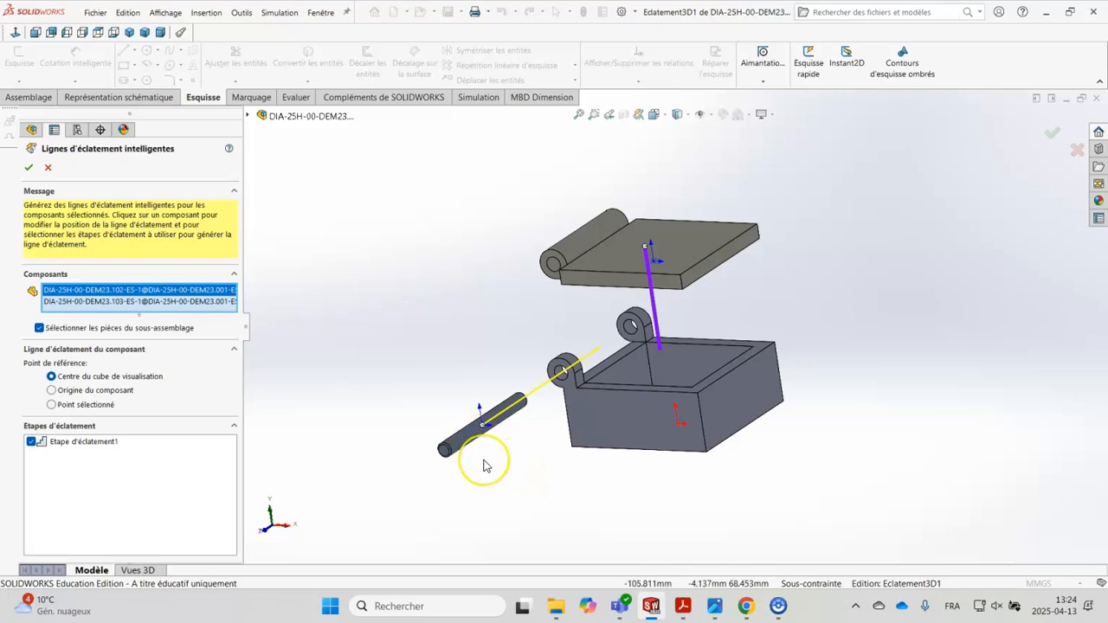
click(30, 169)
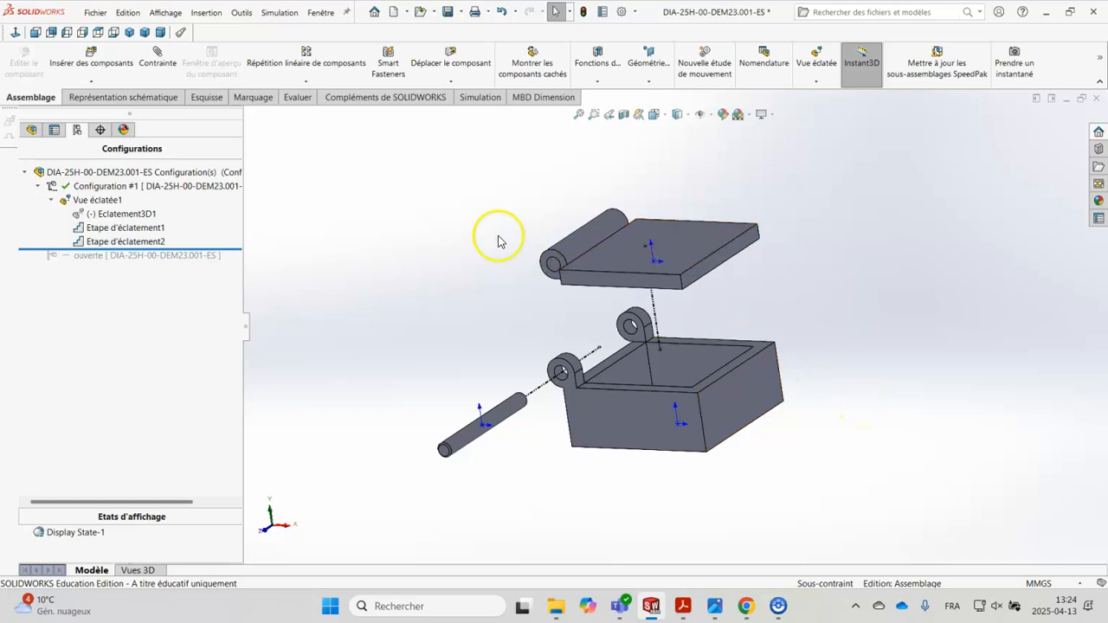
Collapse the assembly and re-explode it to check the exploded view with its explode lines
double_click(95, 202)
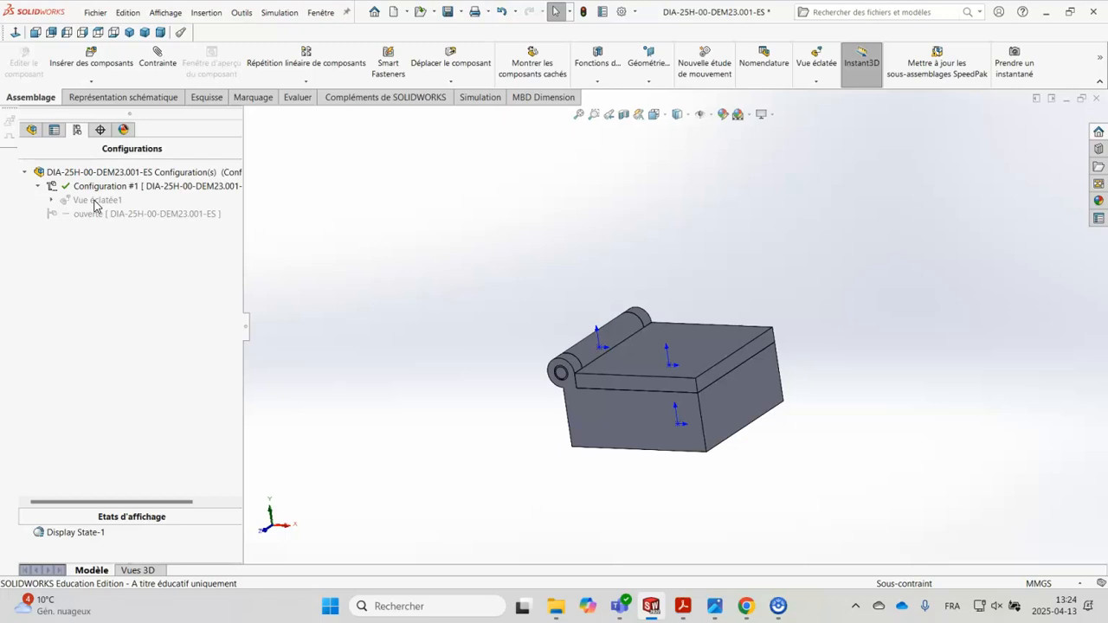
double_click(95, 202)
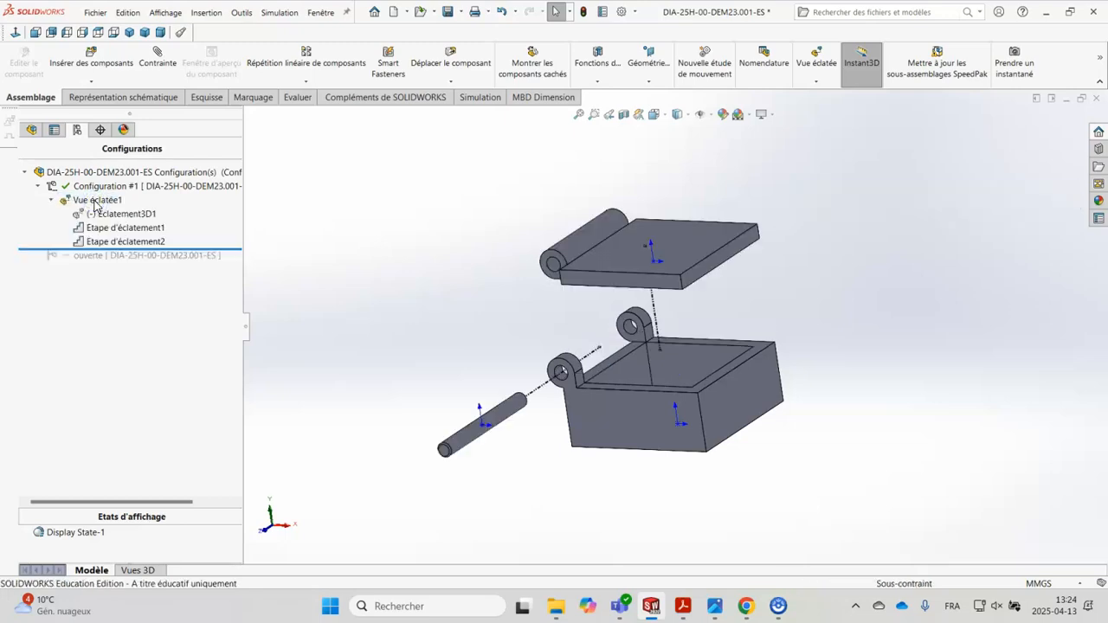